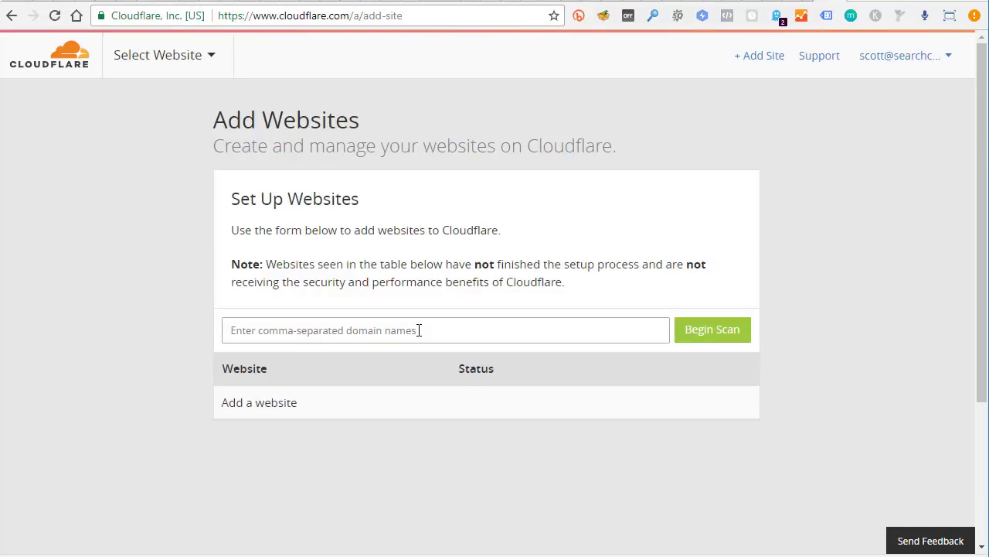
# Paste calairductcleaning.com into the Add Websites domain field
pyautogui.click(419, 330)
pyautogui.write('calairductcleaning.com')
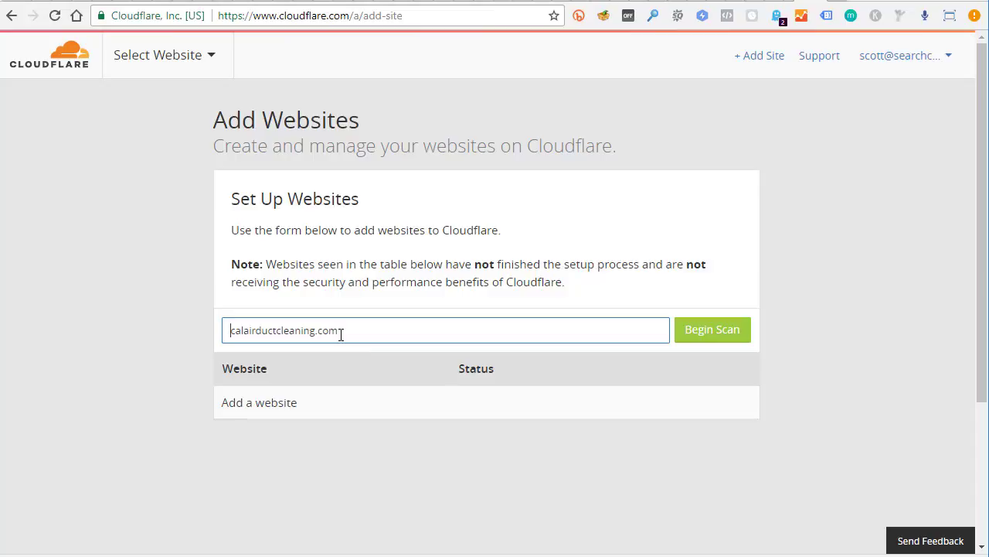
# Scan calairductcleaning.com and review its imported A, CNAME, MX, SRV and TXT records
pyautogui.click(687, 332)
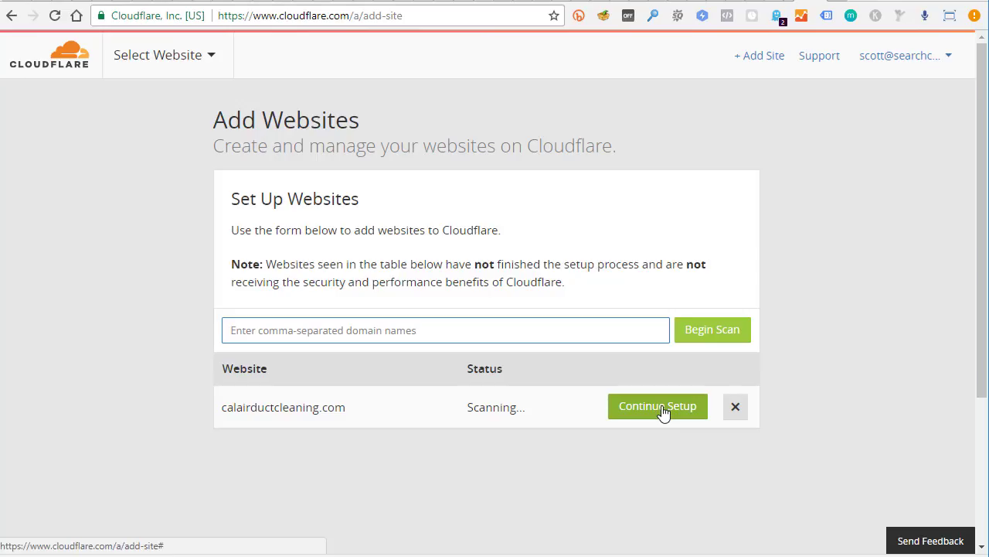
pyautogui.click(662, 412)
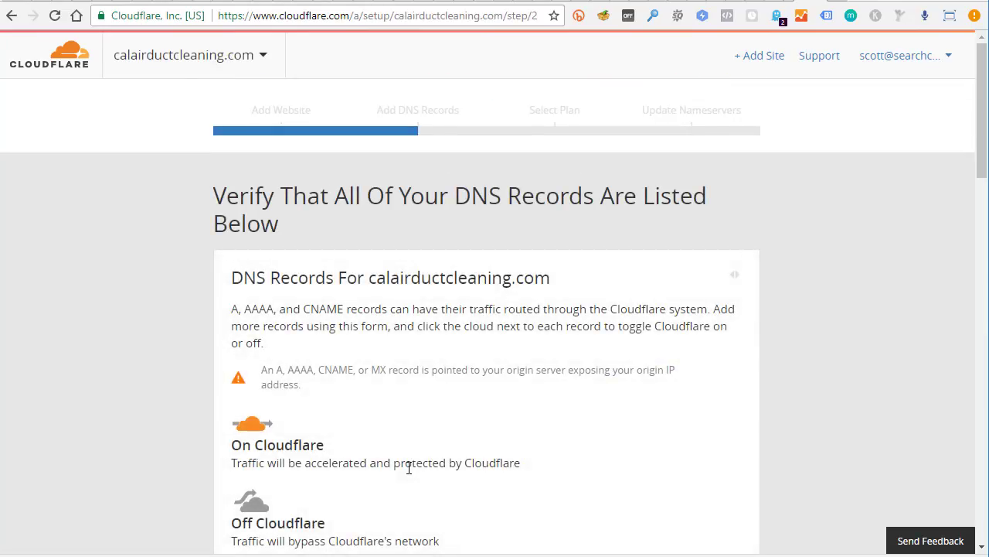
pyautogui.scroll(-7, 327, 323)
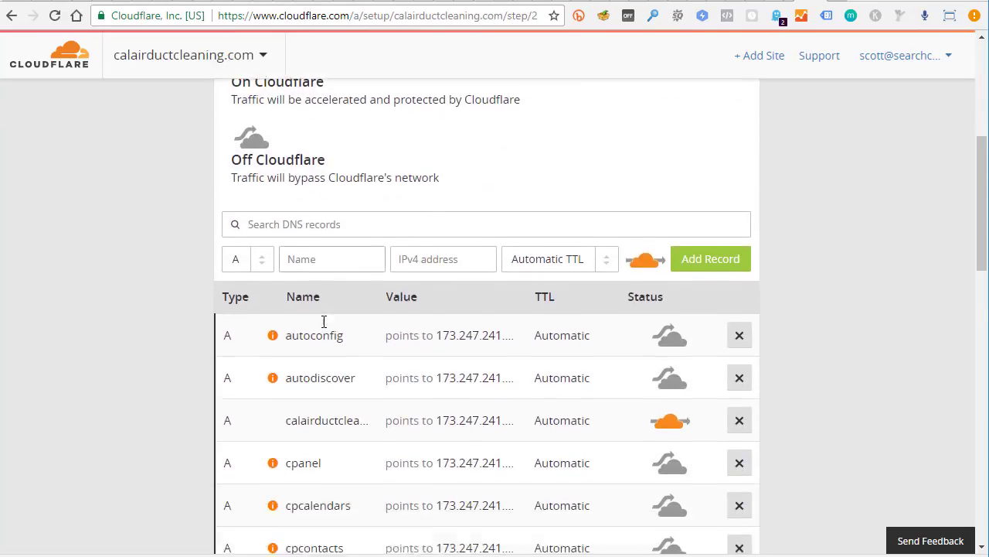
pyautogui.scroll(-3, 316, 358)
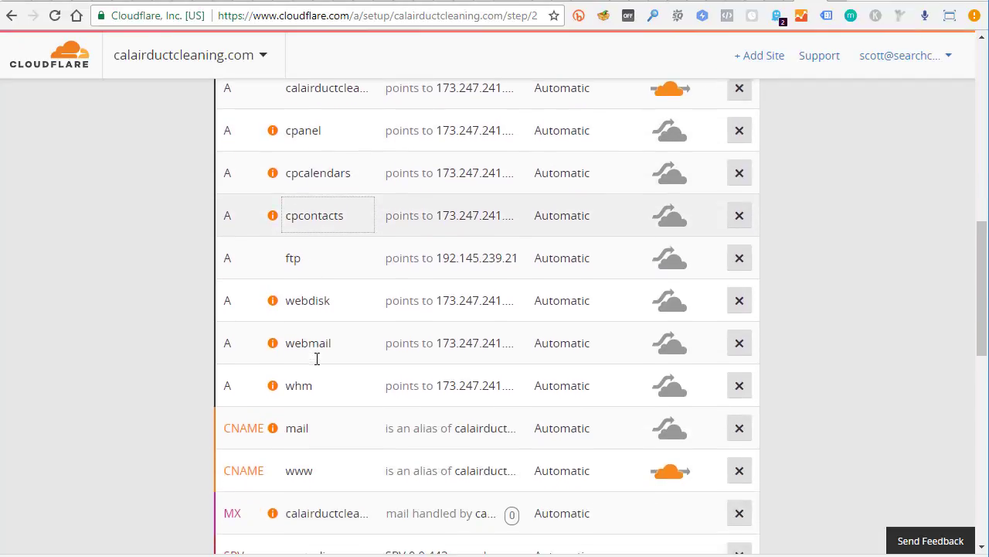
pyautogui.scroll(-5, 302, 408)
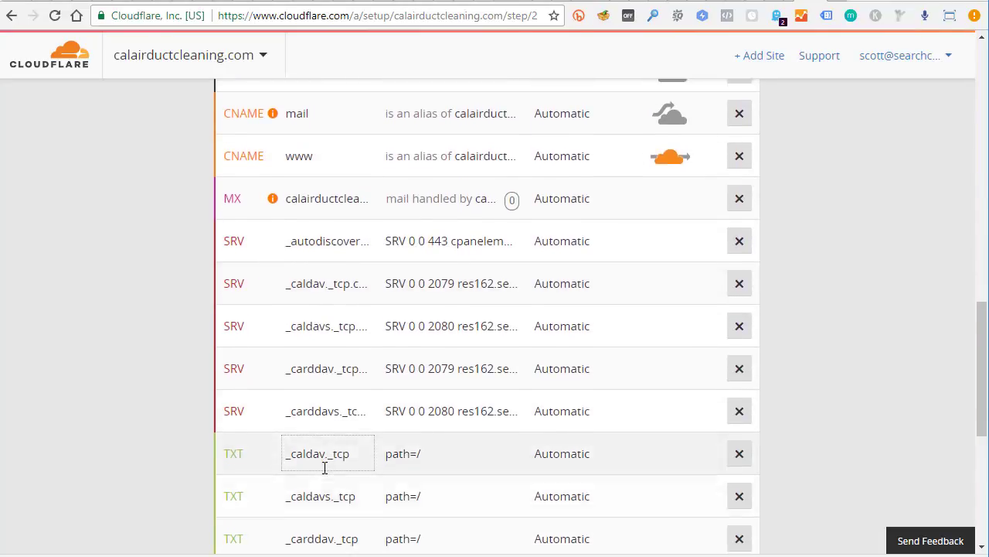
pyautogui.scroll(-1, 324, 468)
pyautogui.scroll(12, 323, 468)
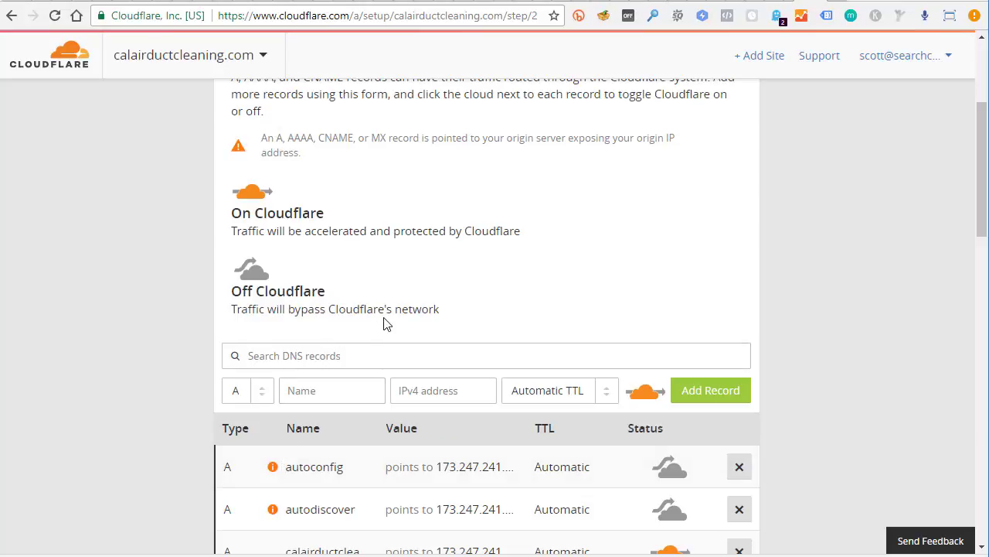
pyautogui.scroll(2, 383, 324)
pyautogui.scroll(-2, 381, 349)
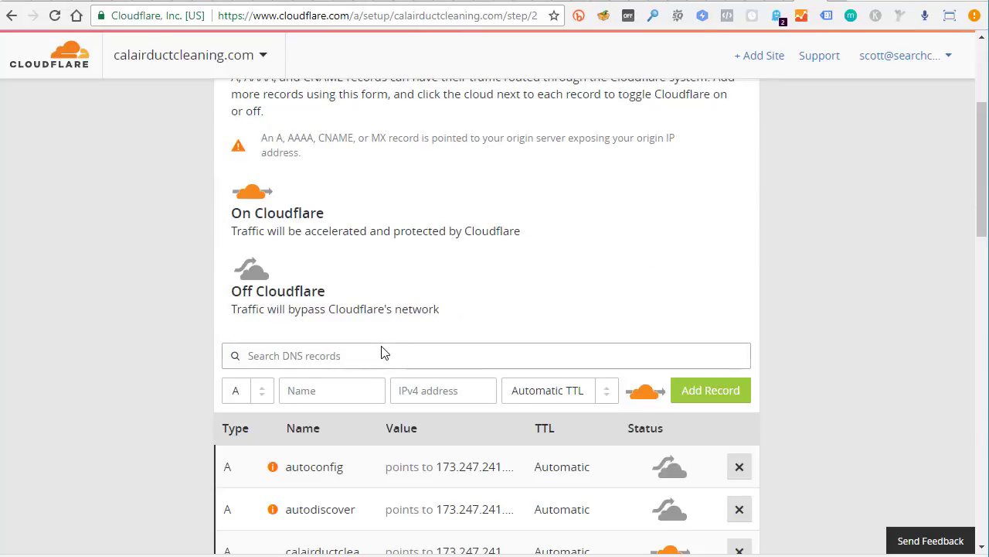
pyautogui.scroll(3, 381, 348)
pyautogui.scroll(-5, 265, 225)
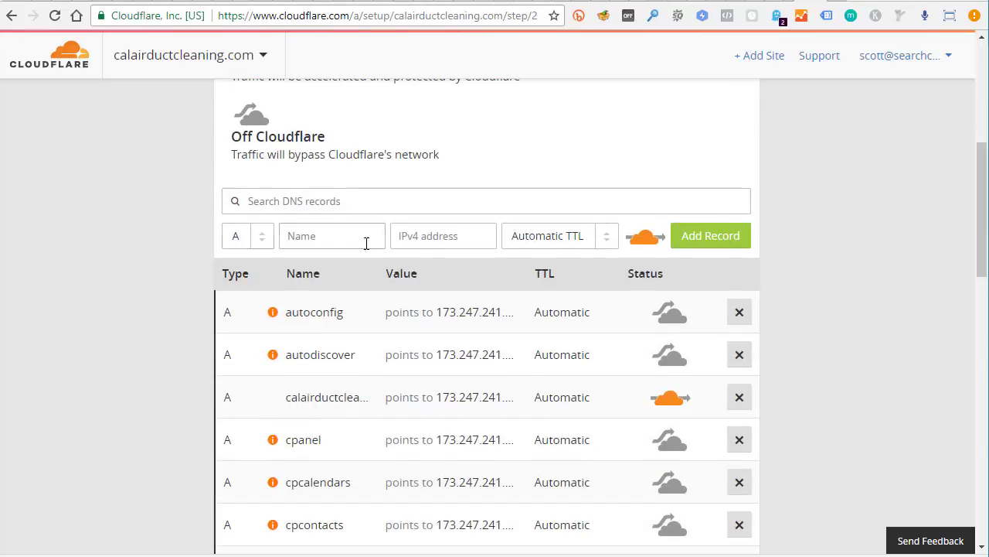
pyautogui.scroll(-2, 366, 242)
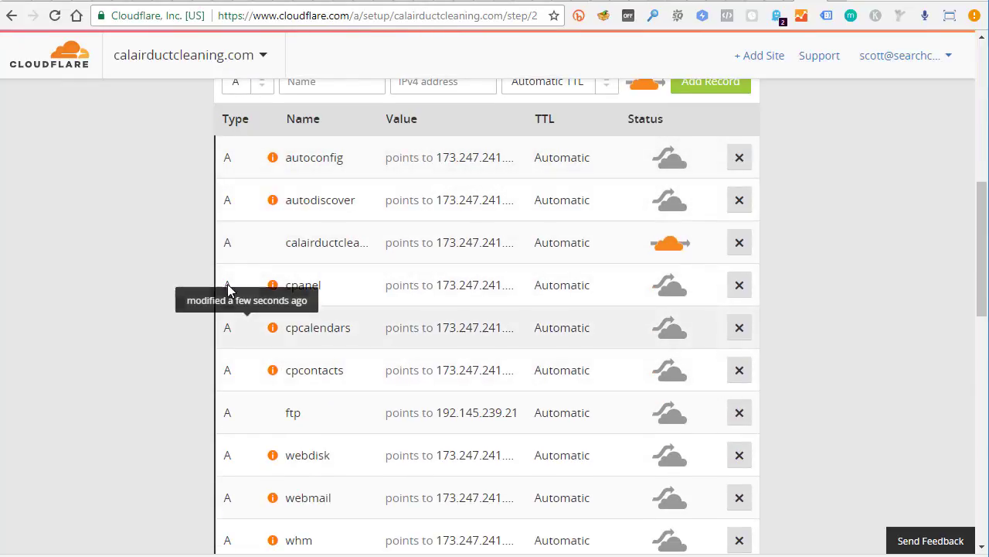
pyautogui.moveTo(259, 203)
pyautogui.scroll(-3, 198, 256)
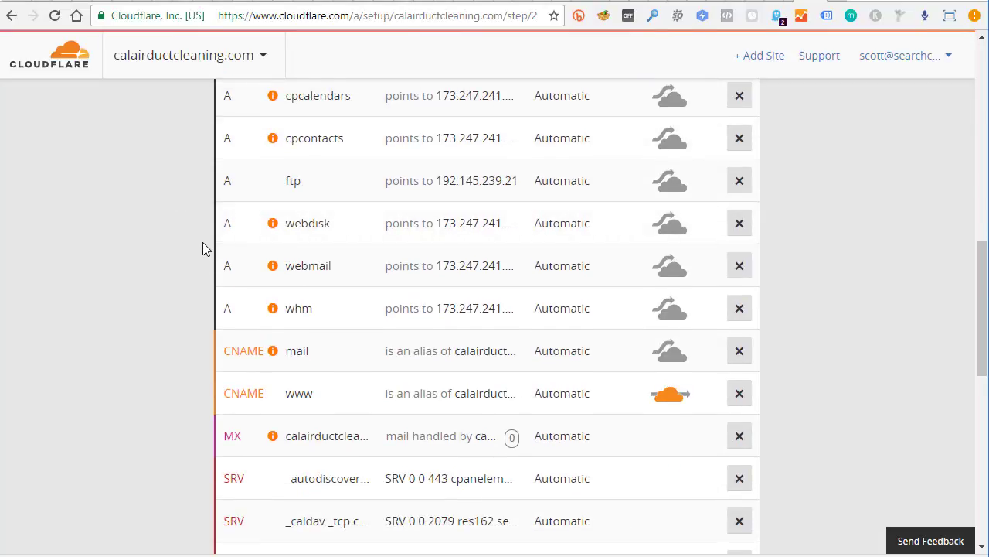
pyautogui.scroll(-2, 267, 303)
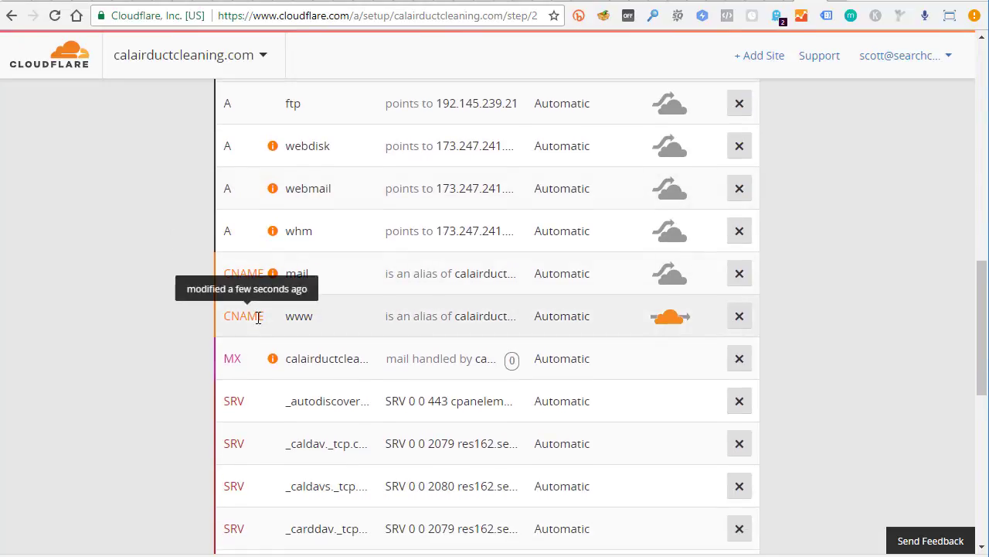
pyautogui.scroll(-2, 201, 311)
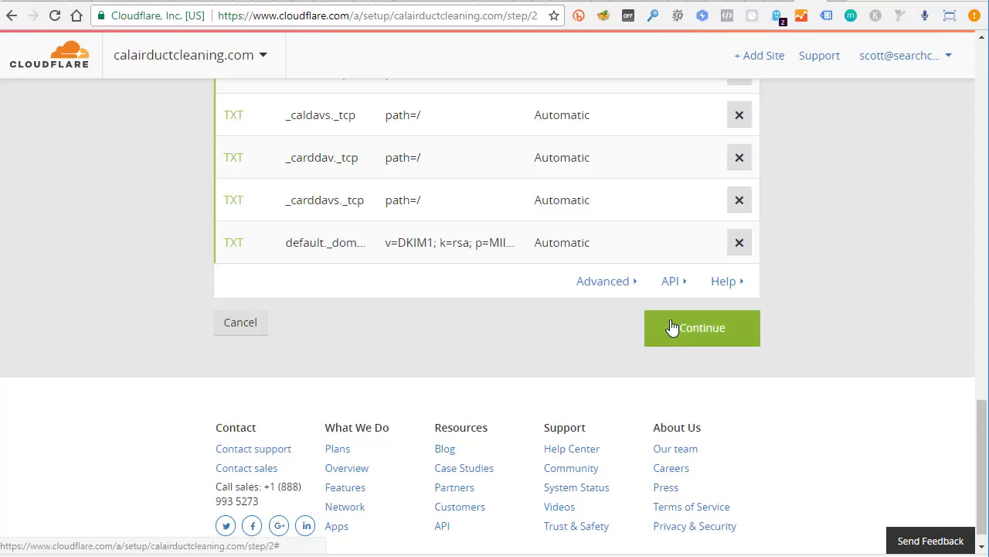
# Accept the DNS records and pick the Free Website plan
pyautogui.click(689, 329)
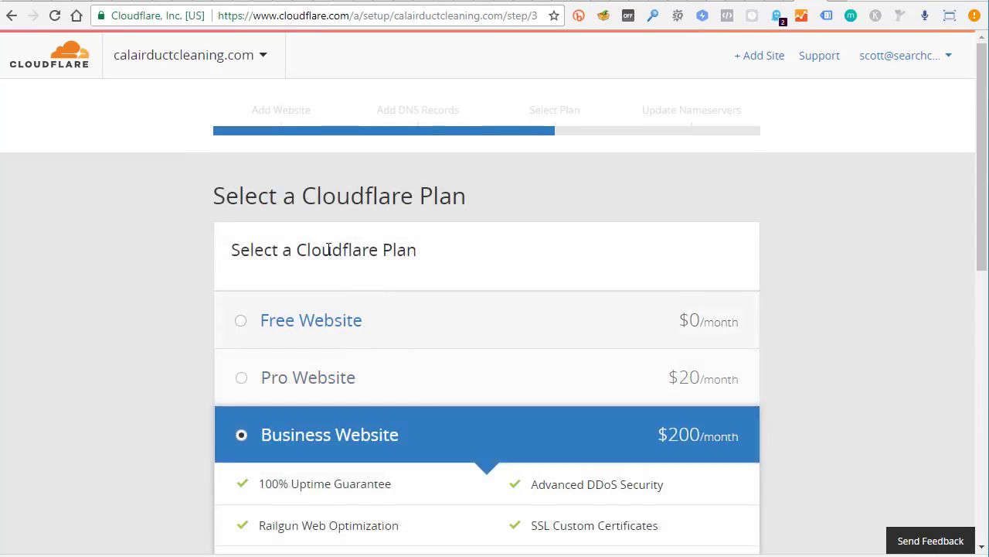
pyautogui.click(242, 324)
pyautogui.scroll(-4, 580, 313)
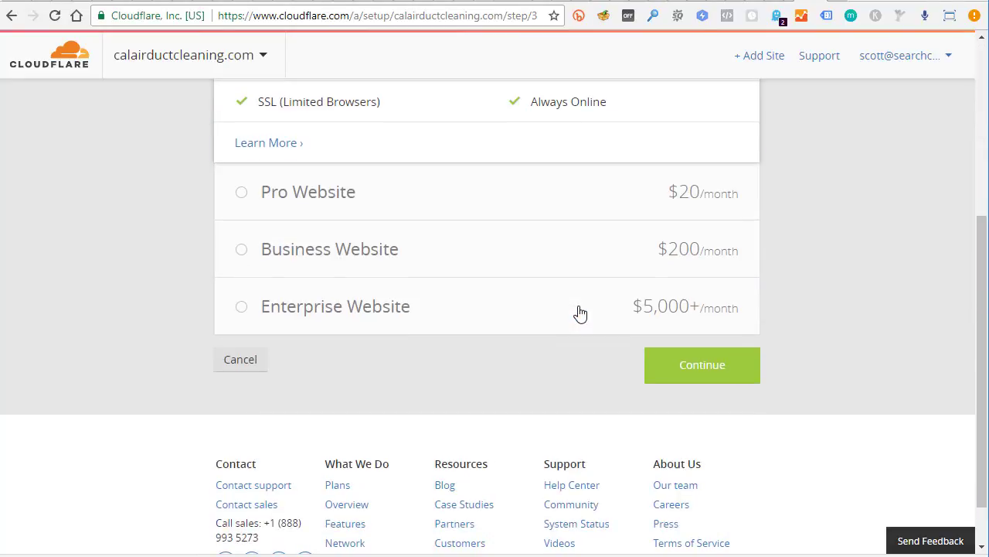
pyautogui.click(685, 357)
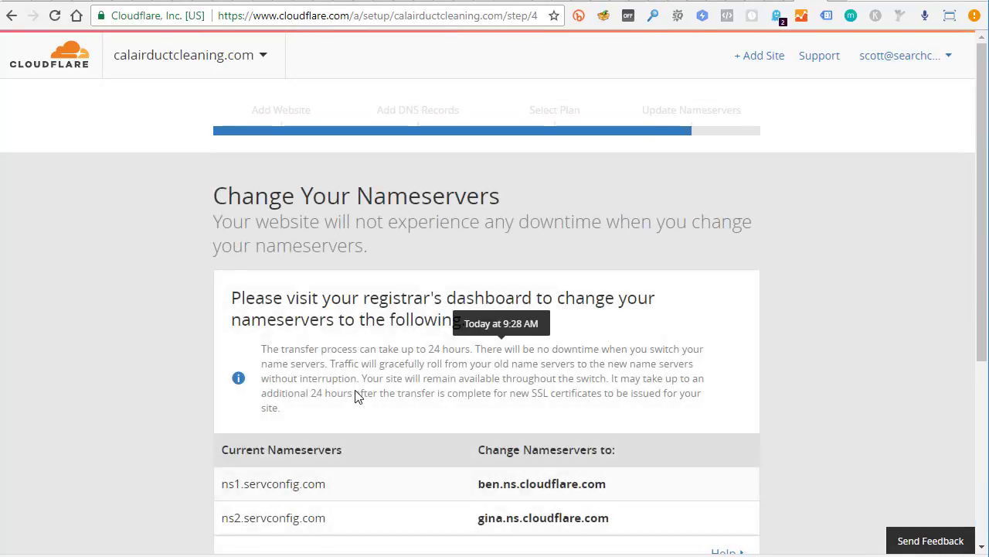
# Note the new nameservers ben.ns.cloudflare.com and gina.ns.cloudflare.com for the registrar
pyautogui.scroll(-2, 309, 409)
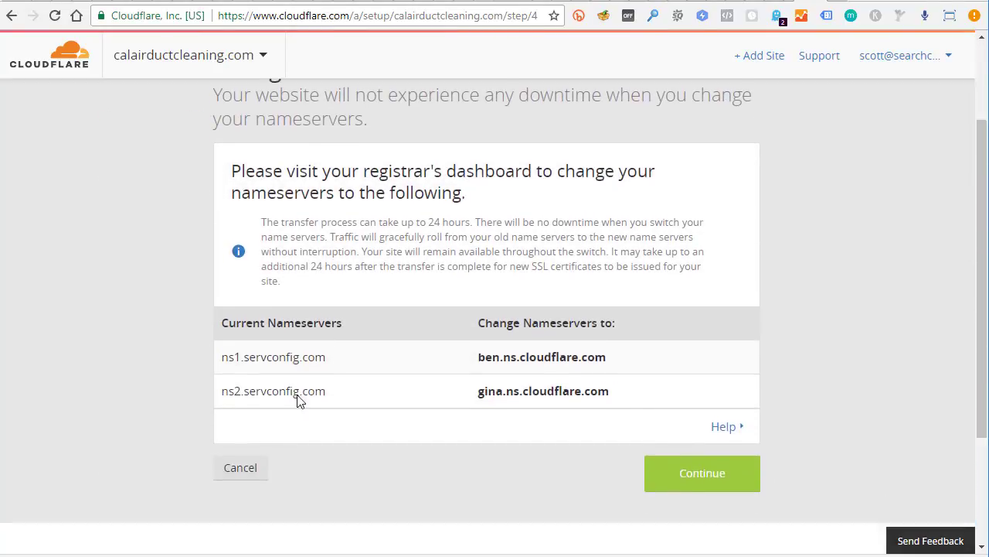
pyautogui.moveTo(223, 328); pyautogui.dragTo(314, 328)
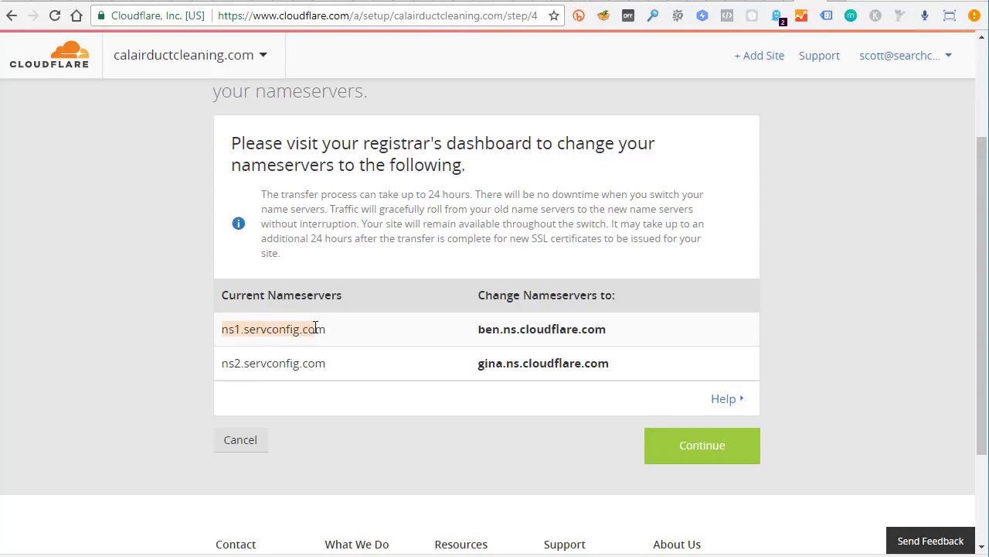
pyautogui.click(554, 334)
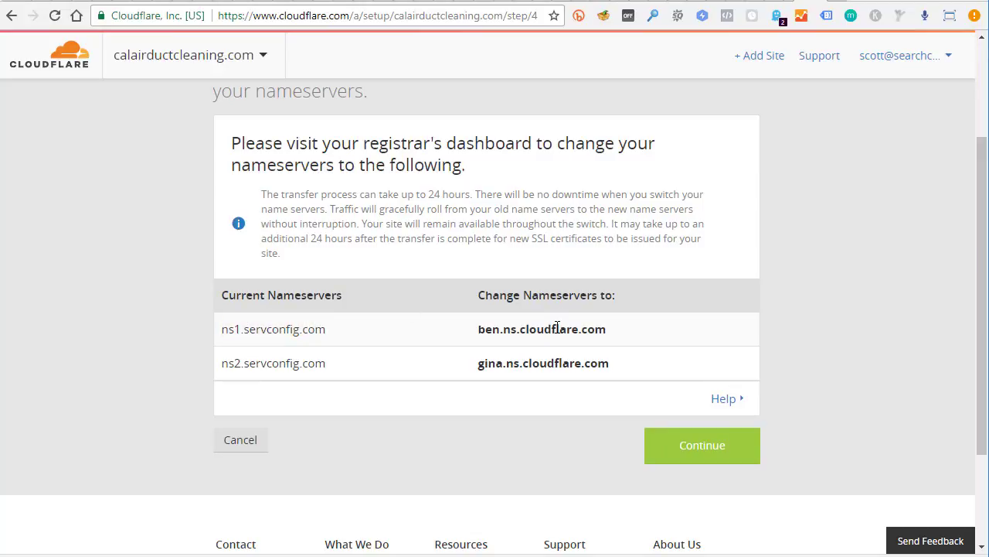
pyautogui.hotkey('ctrl', 'Tab')
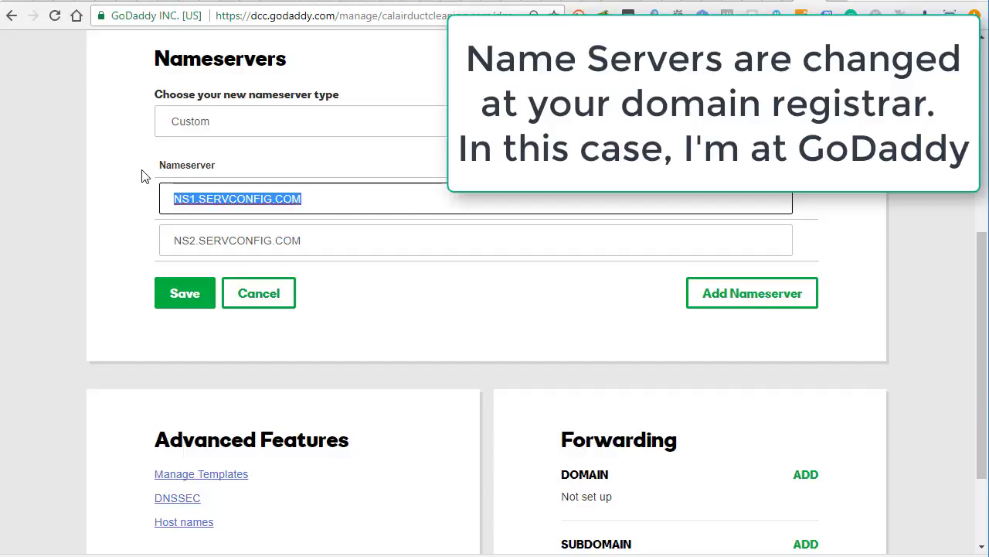
# Replace GoDaddy's nameservers with ben.ns.cloudflare.com and gina.ns.cloudflare.com and save
pyautogui.write('ben.ns.cloudflare.com')
pyautogui.moveTo(306, 241); pyautogui.dragTo(155, 255)
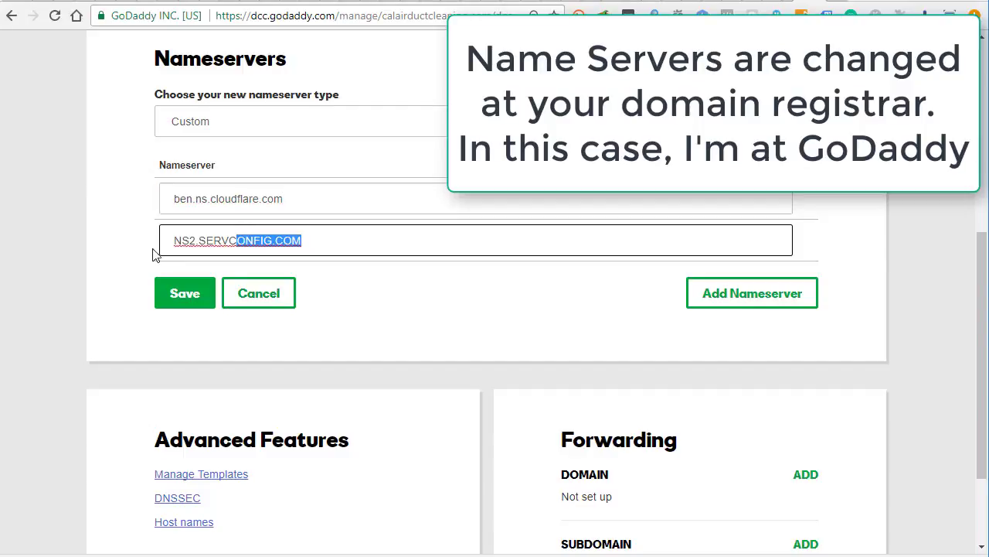
pyautogui.moveTo(341, 240); pyautogui.dragTo(105, 250)
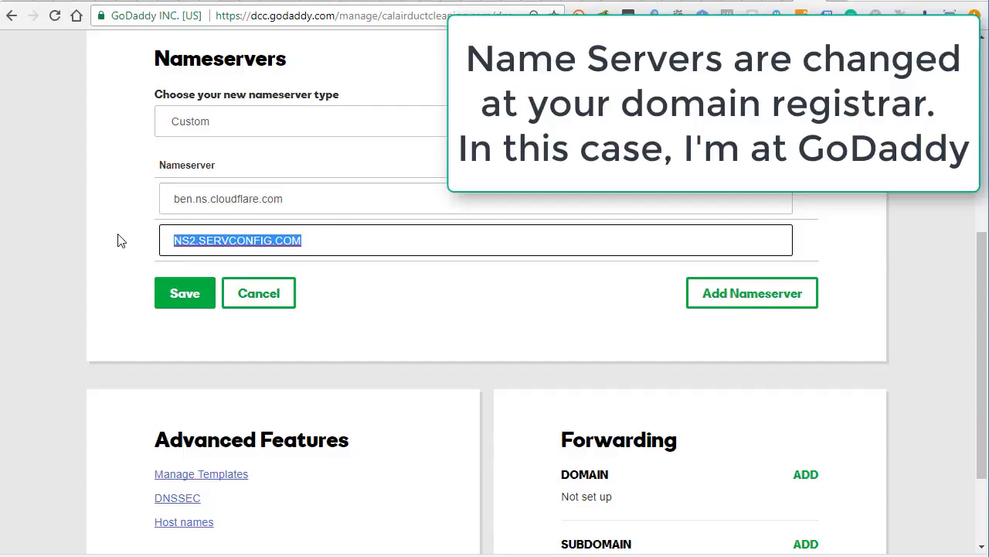
pyautogui.write('en.ns.cloudflare.com')
pyautogui.press('Delete')
pyautogui.press('Delete')
pyautogui.write('gina')
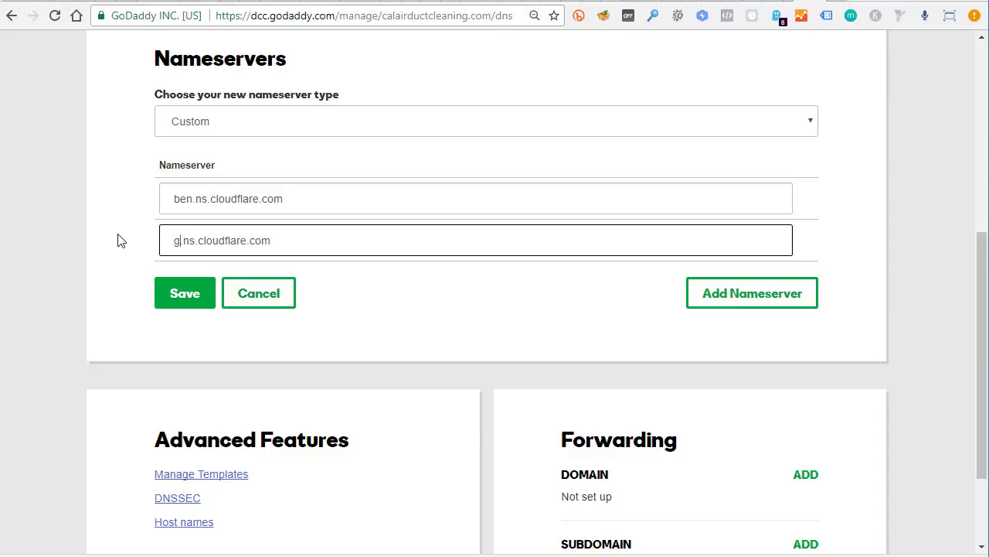
pyautogui.click(190, 298)
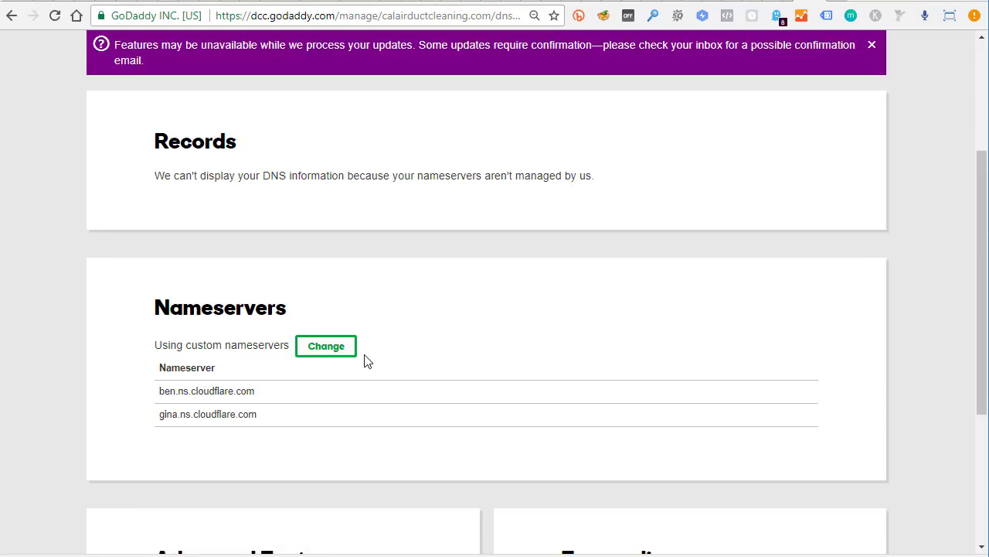
pyautogui.hotkey('ctrl', 'tab')
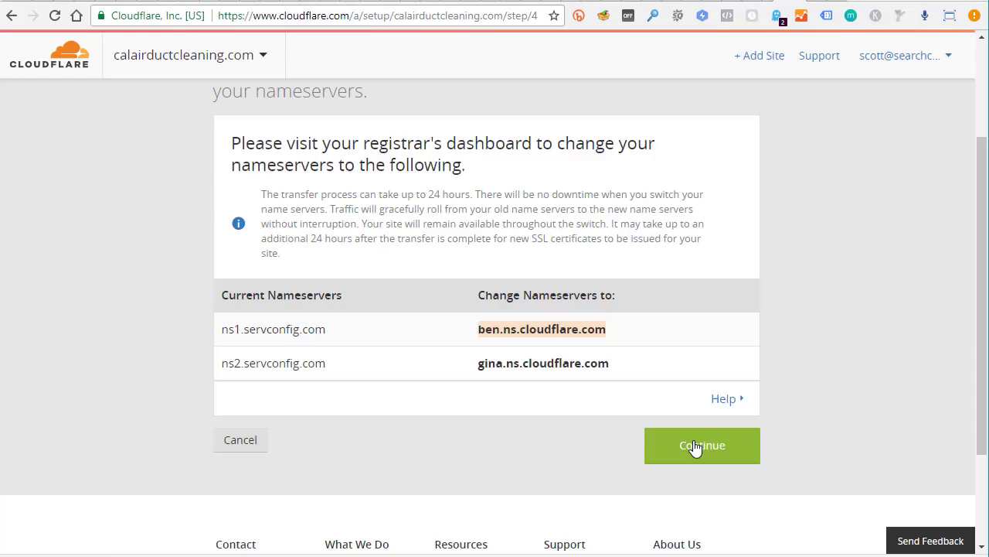
# Finish setup, request a nameserver recheck, and review the Domain Summary's Security Level and SSL
pyautogui.click(698, 452)
pyautogui.scroll(-2, 410, 373)
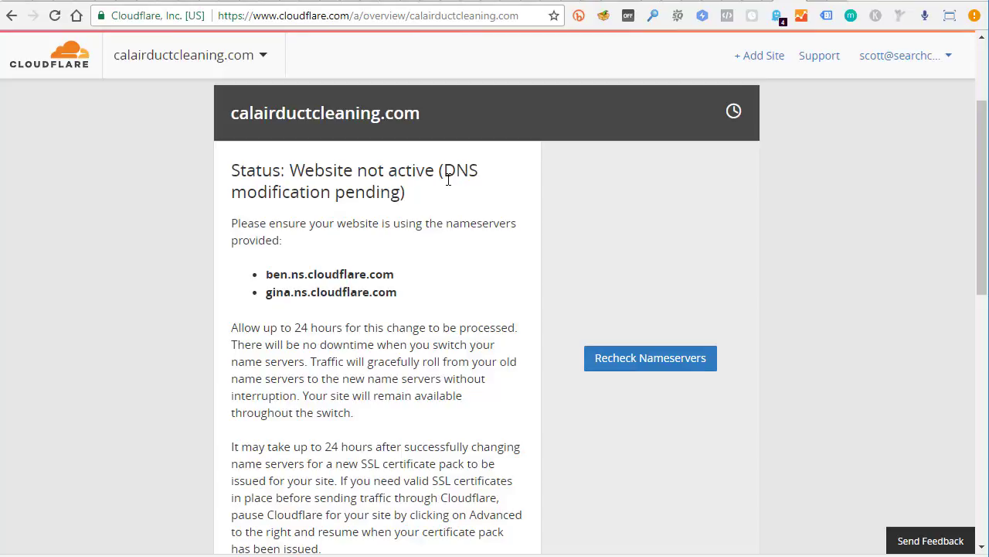
pyautogui.click(645, 368)
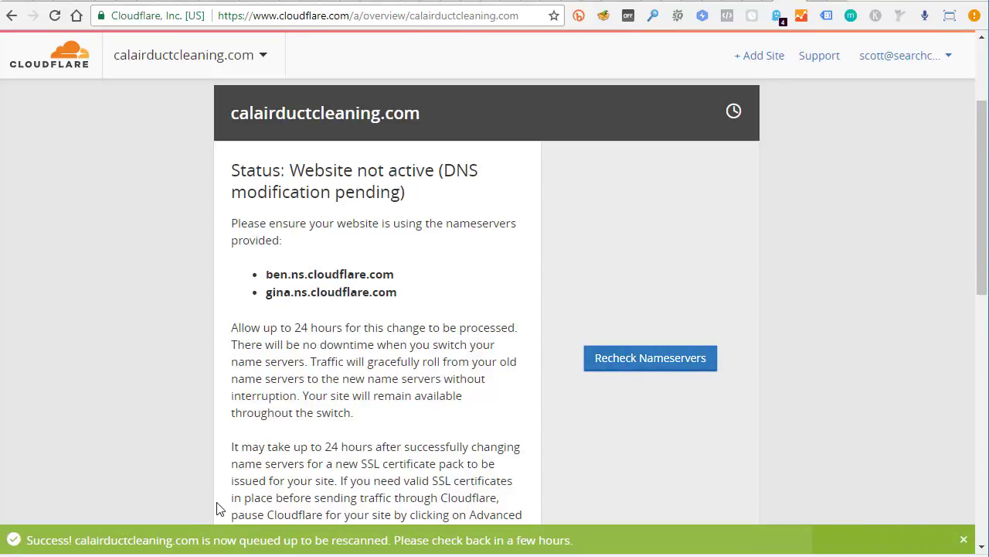
pyautogui.moveTo(26, 539); pyautogui.dragTo(578, 541)
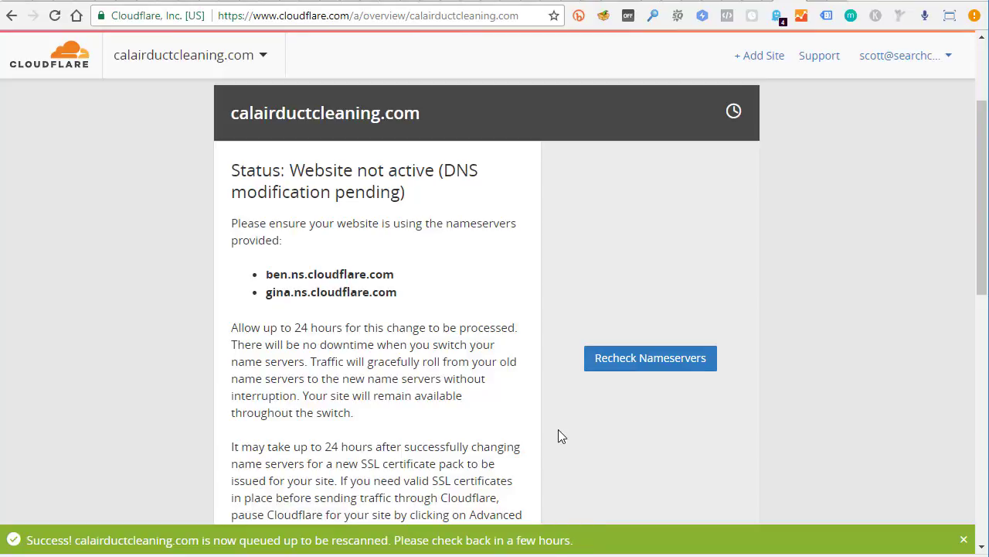
pyautogui.scroll(-5, 581, 426)
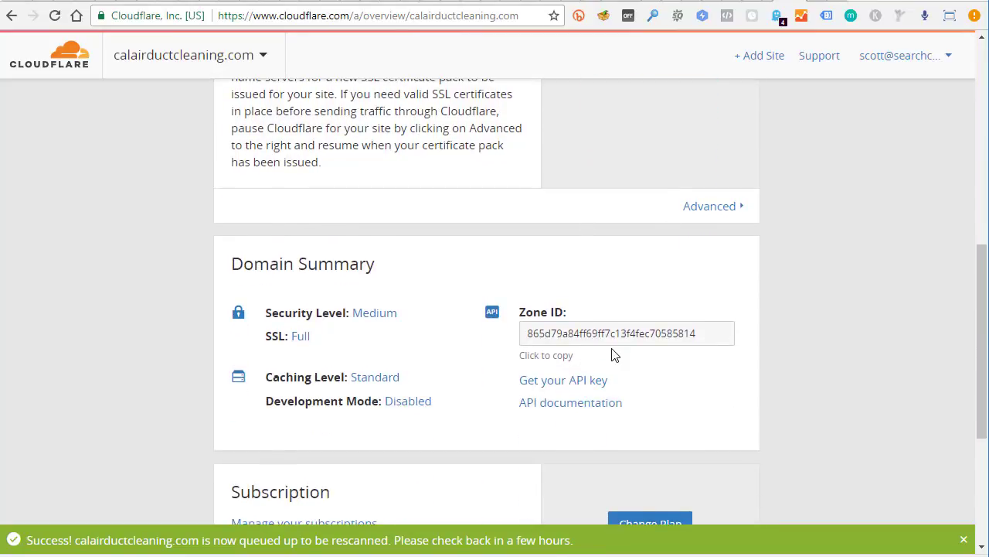
pyautogui.scroll(-3, 607, 349)
pyautogui.scroll(5, 589, 371)
pyautogui.scroll(5, 589, 371)
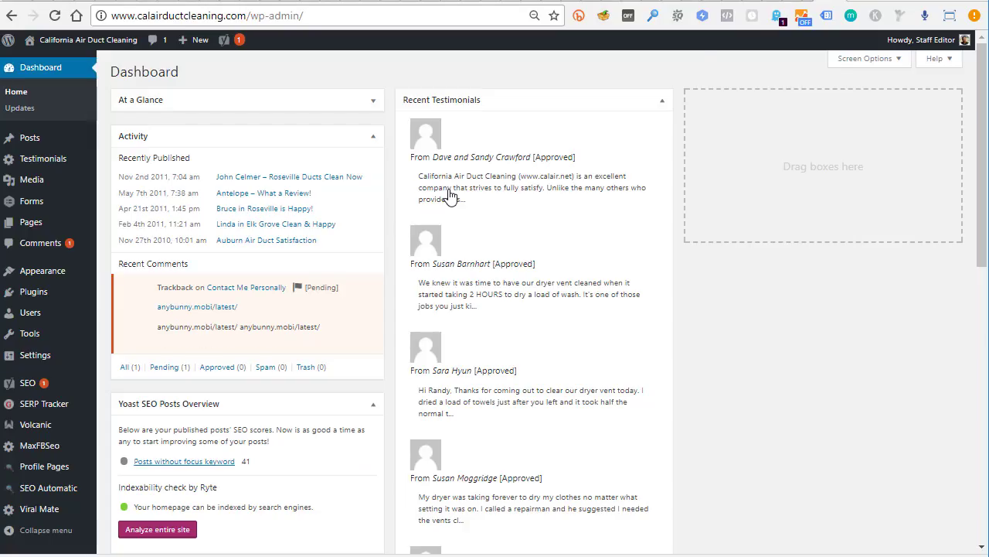
# Search Plugins > Add New for 'CloudFlare Flexible SSL', install it and activate it
pyautogui.moveTo(47, 291)
pyautogui.click(122, 311)
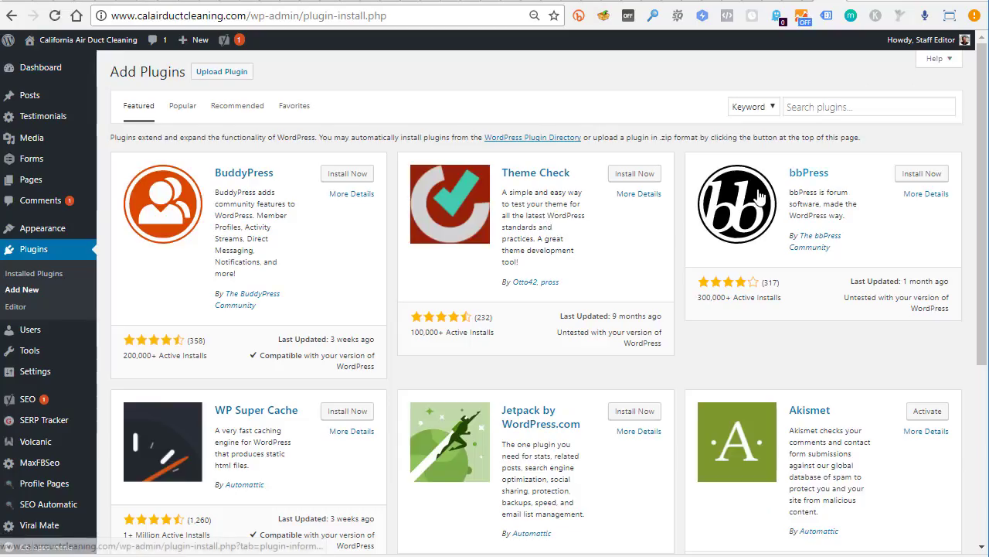
pyautogui.click(847, 106)
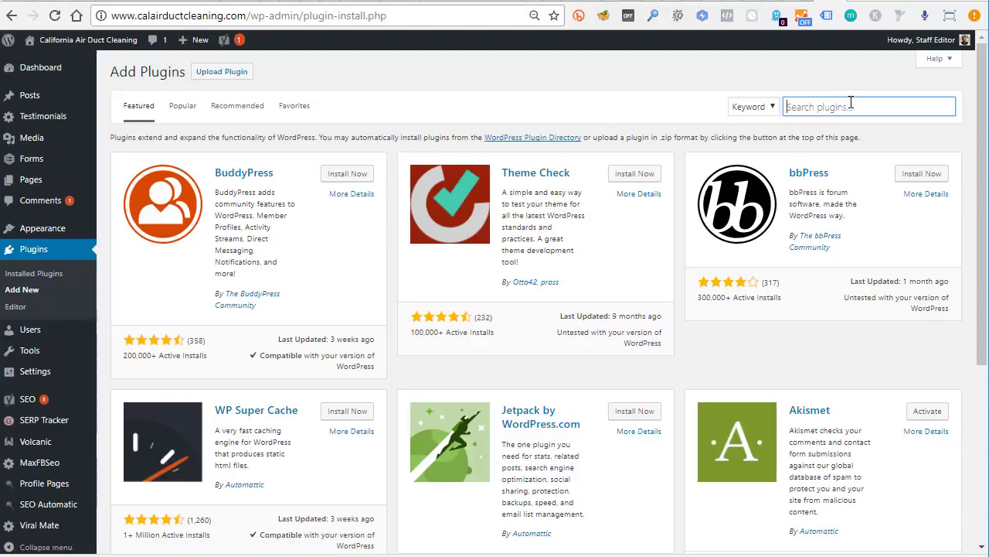
pyautogui.write('CloudFlare Flexible SSL')
pyautogui.click(347, 170)
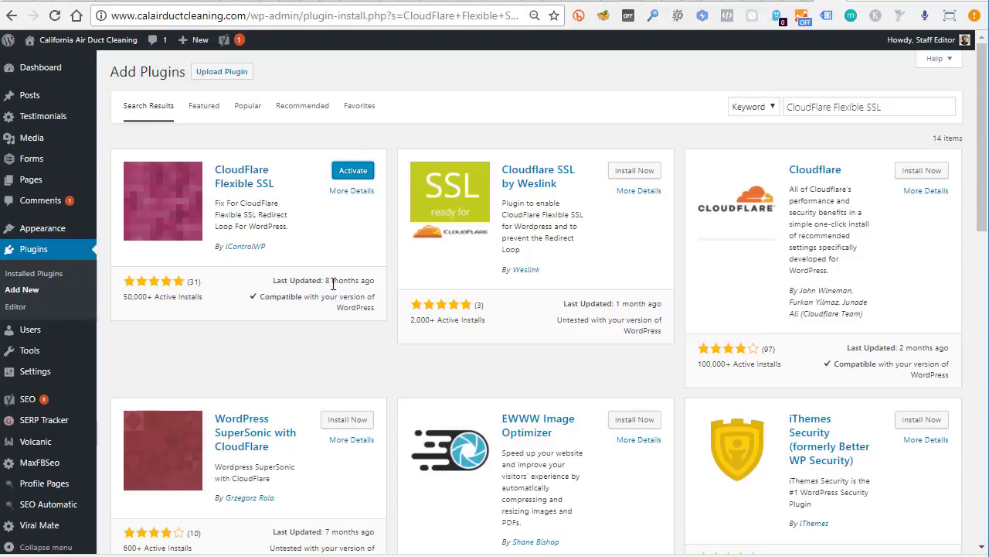
pyautogui.click(353, 171)
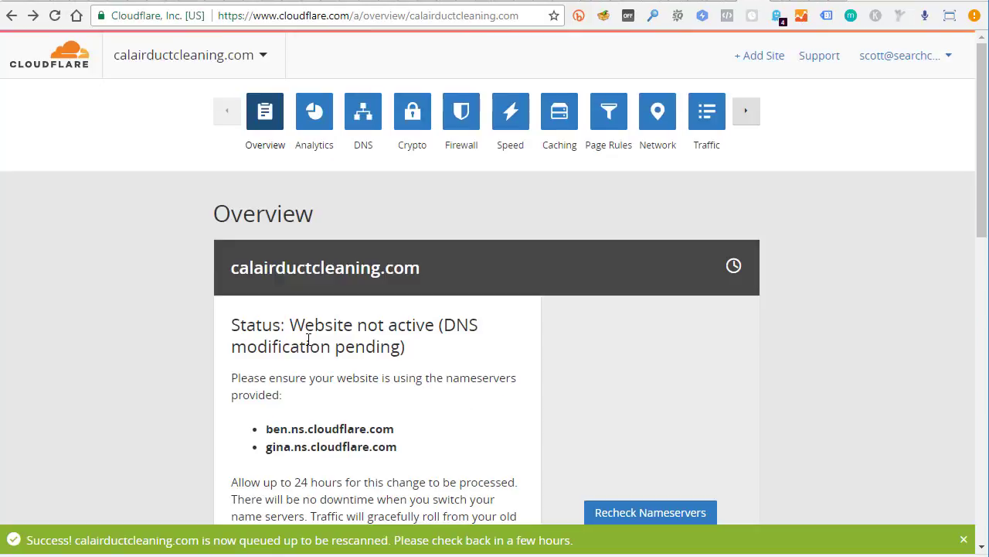
# Change calairductcleaning.com's SSL mode from Full to Flexible
pyautogui.scroll(-9, 310, 311)
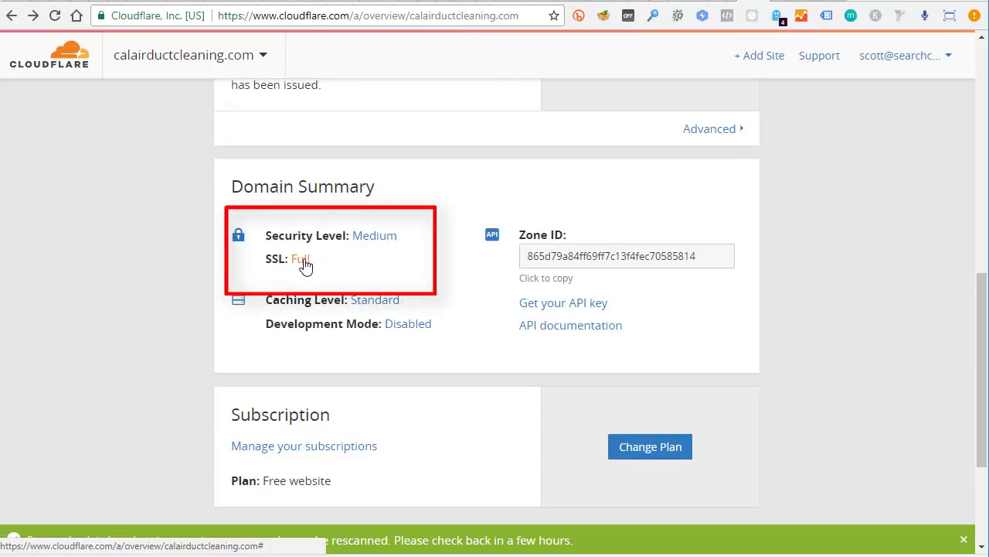
pyautogui.click(303, 262)
pyautogui.scroll(-2, 531, 309)
pyautogui.click(647, 255)
pyautogui.click(606, 309)
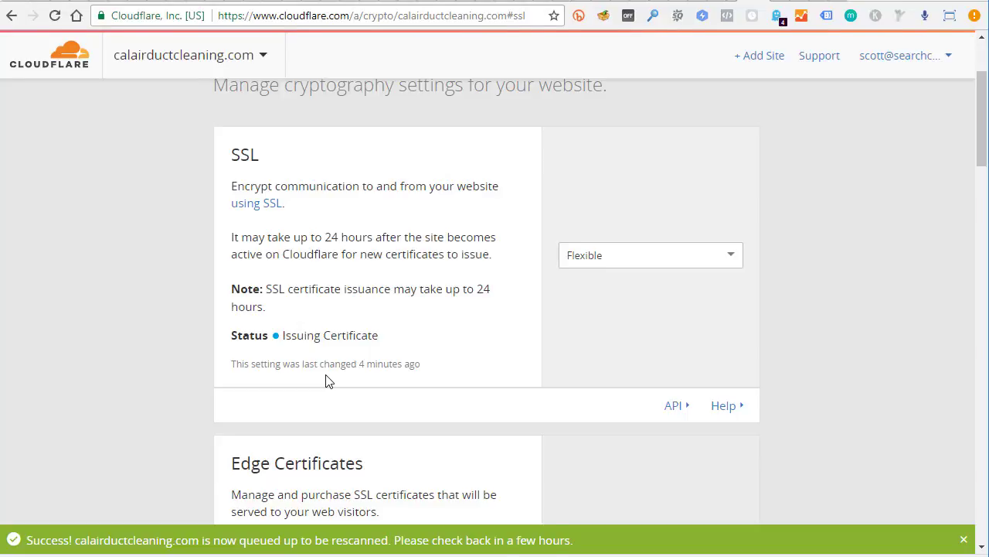
# Reload the SSL page to confirm the certificate is active
pyautogui.rightClick(426, 325)
pyautogui.click(469, 369)
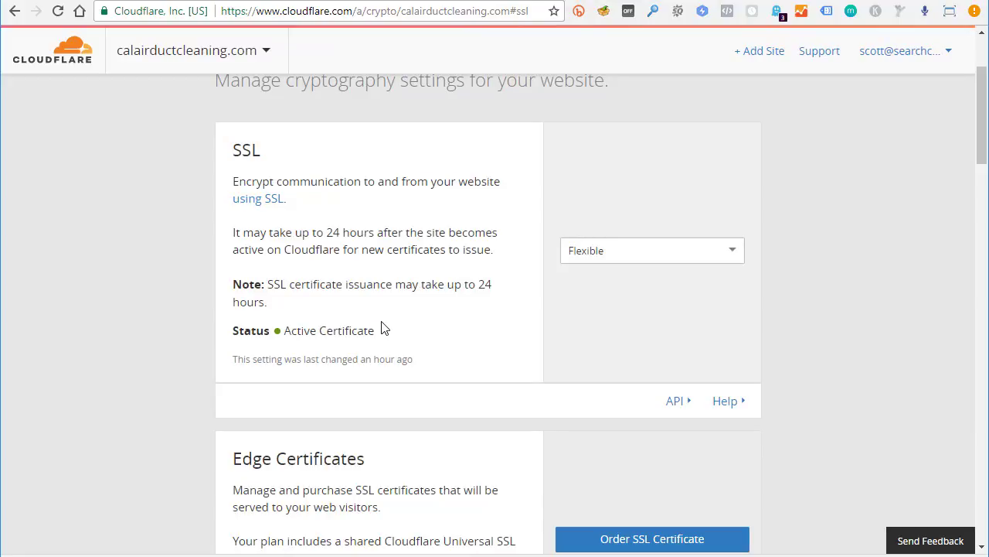
pyautogui.hotkey('ctrl', 'Tab')
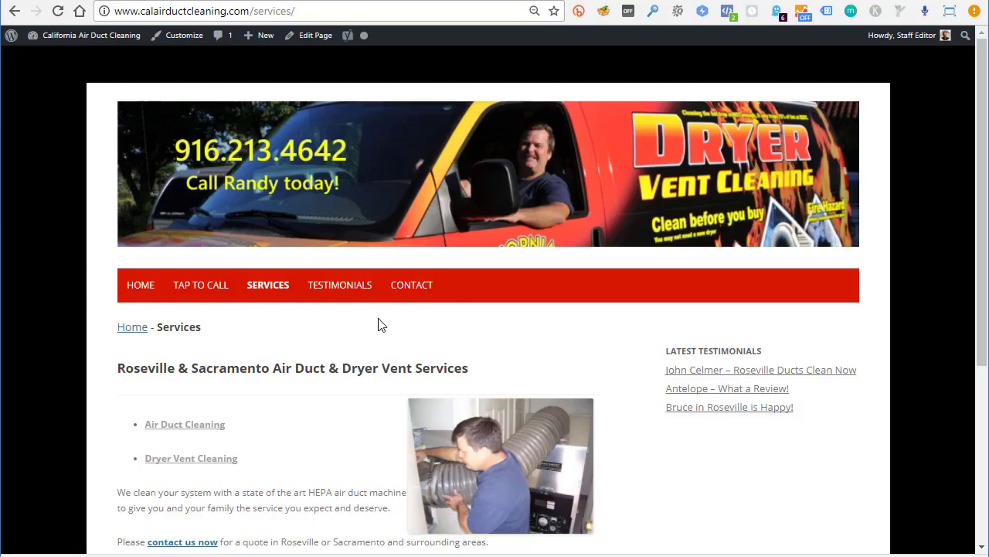
pyautogui.click(116, 10)
pyautogui.click(116, 11)
pyautogui.write('https://')
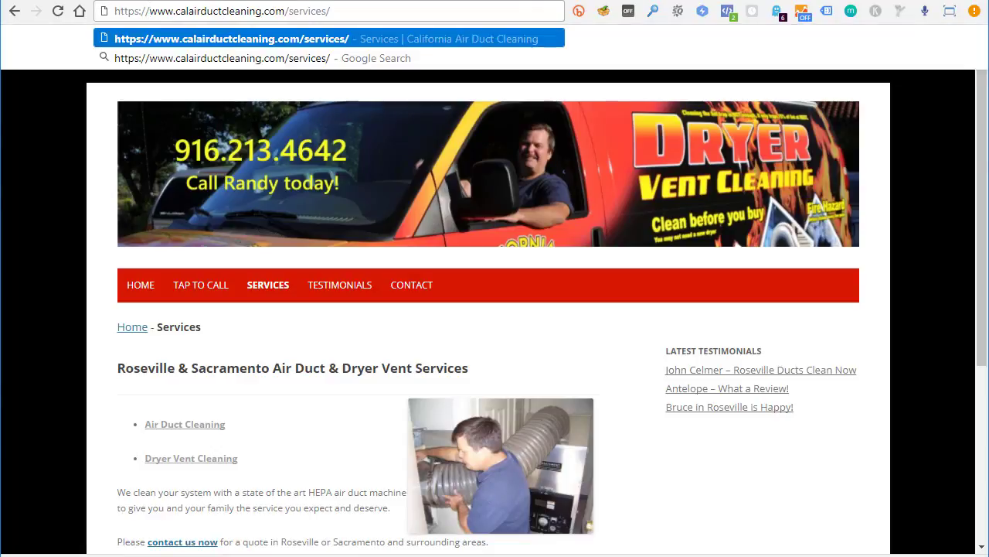
pyautogui.press('Return')
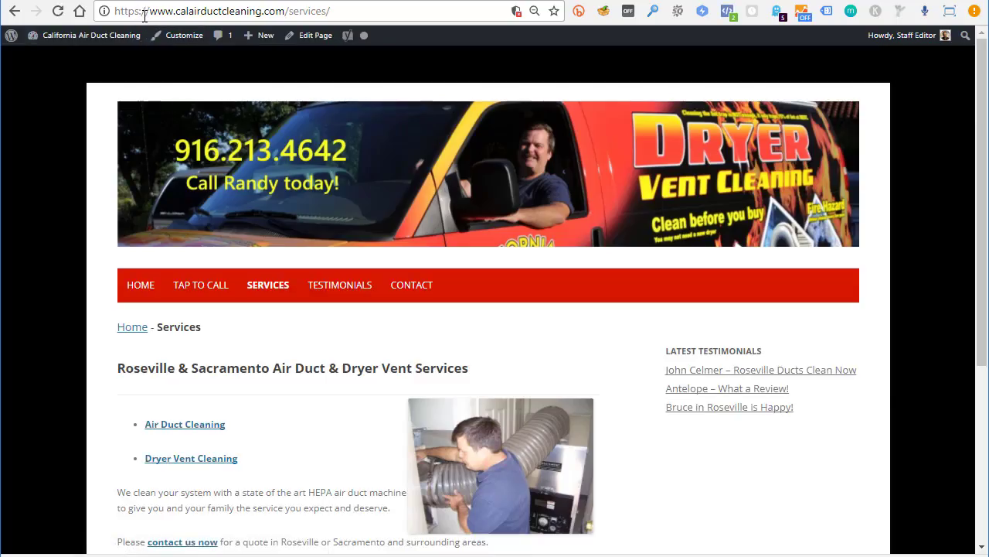
pyautogui.hotkey('ctrl', 'Tab')
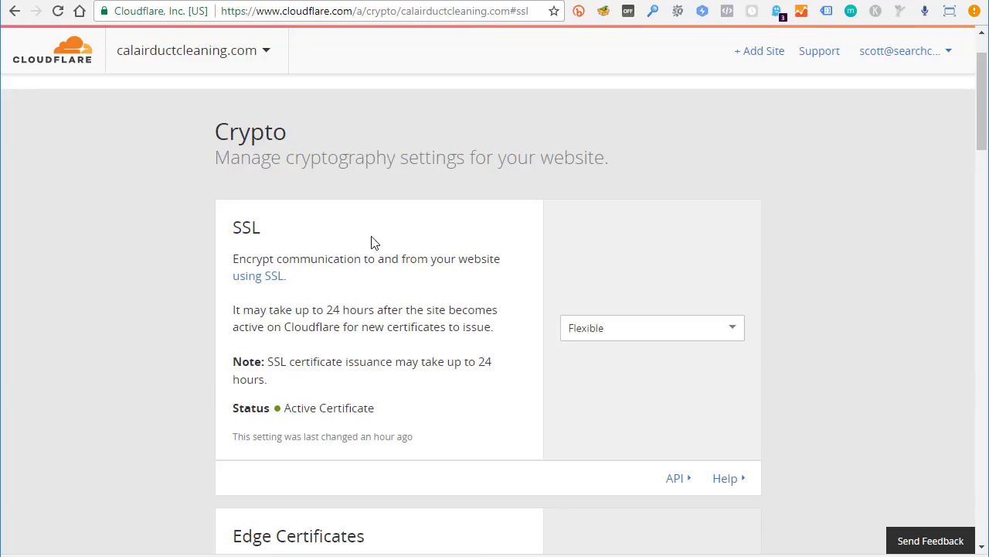
# Switch Always use HTTPS to On on the Crypto page
pyautogui.scroll(-2, 362, 246)
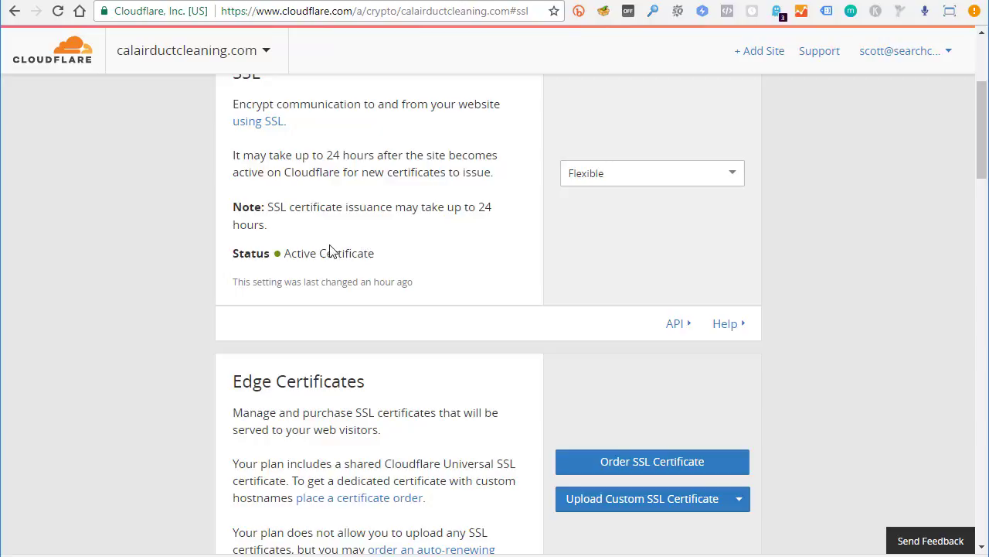
pyautogui.scroll(-7, 330, 245)
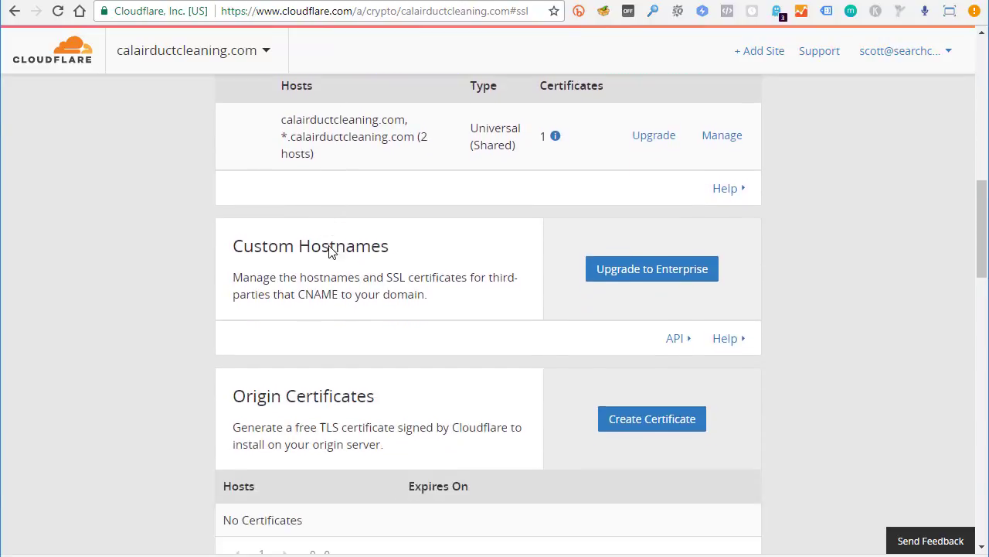
pyautogui.scroll(-5, 330, 246)
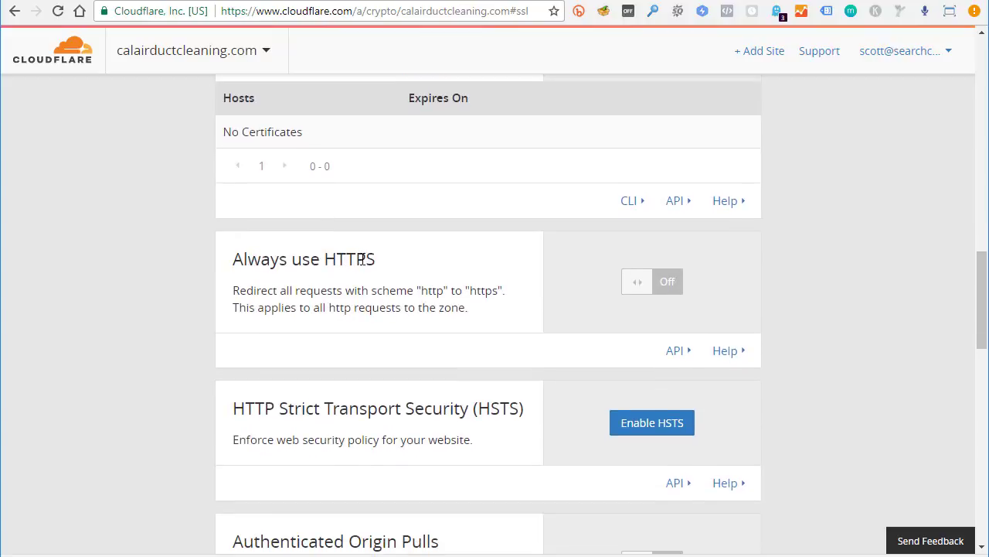
pyautogui.click(670, 285)
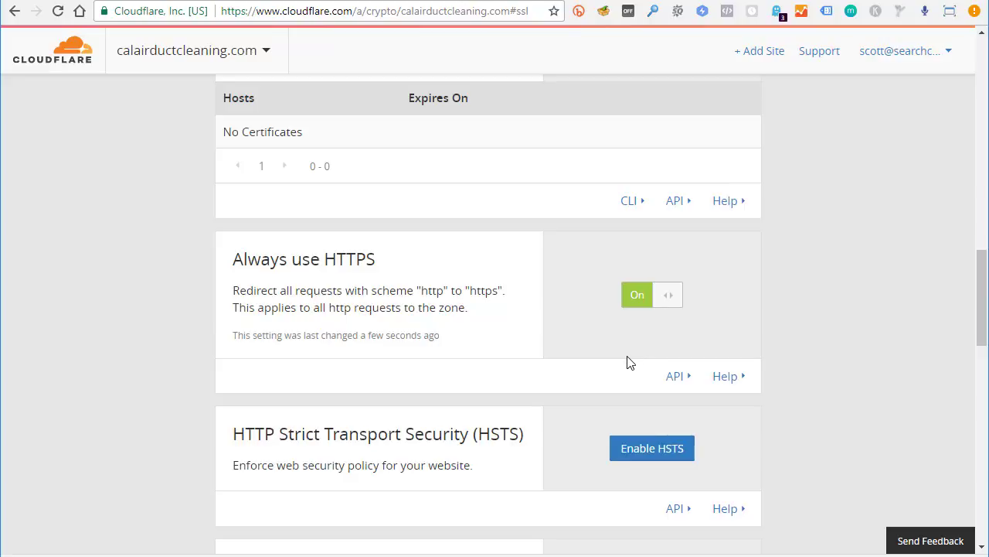
pyautogui.hotkey('ctrl', 'Tab')
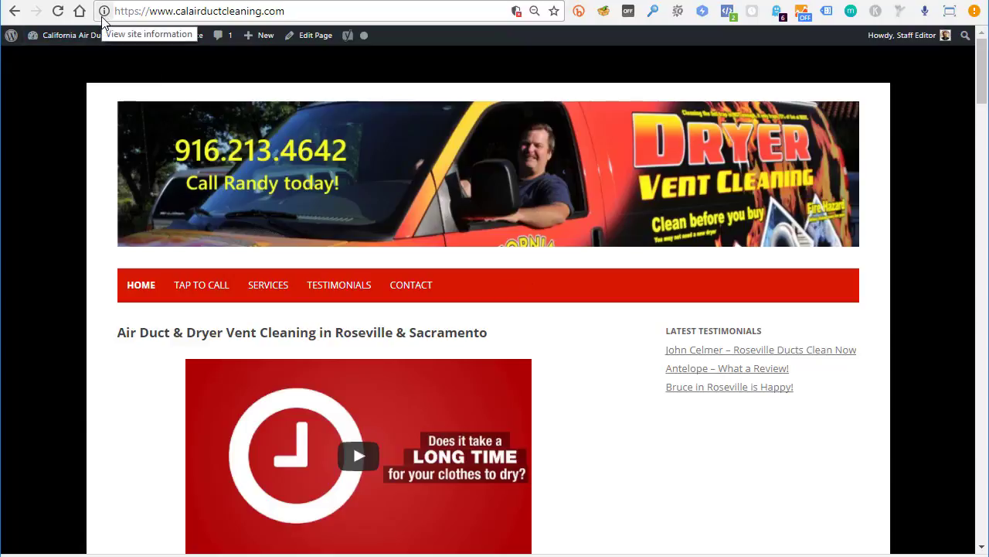
# Visit the Contact, Testimonials and Home pages over https, declining the Tap to Call prompt
pyautogui.click(414, 290)
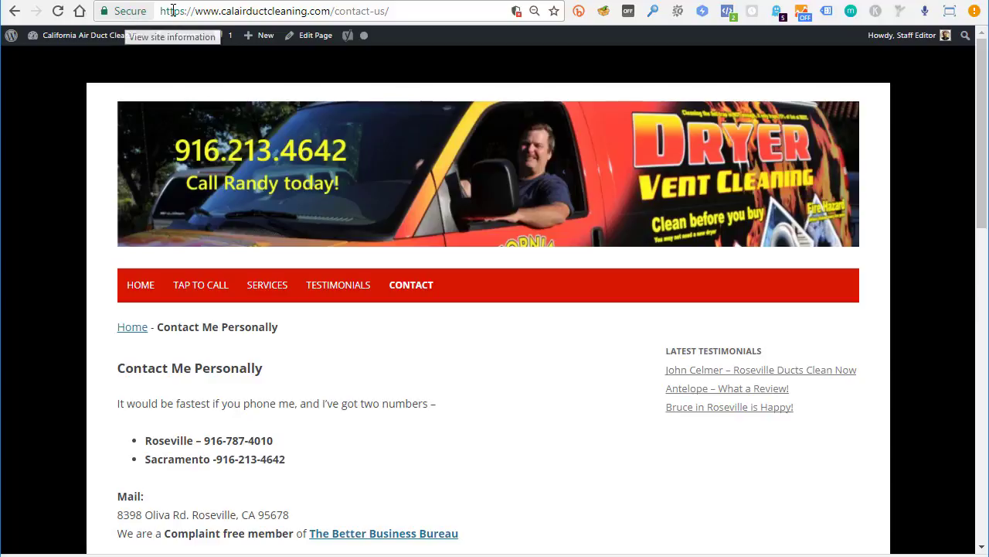
pyautogui.click(335, 287)
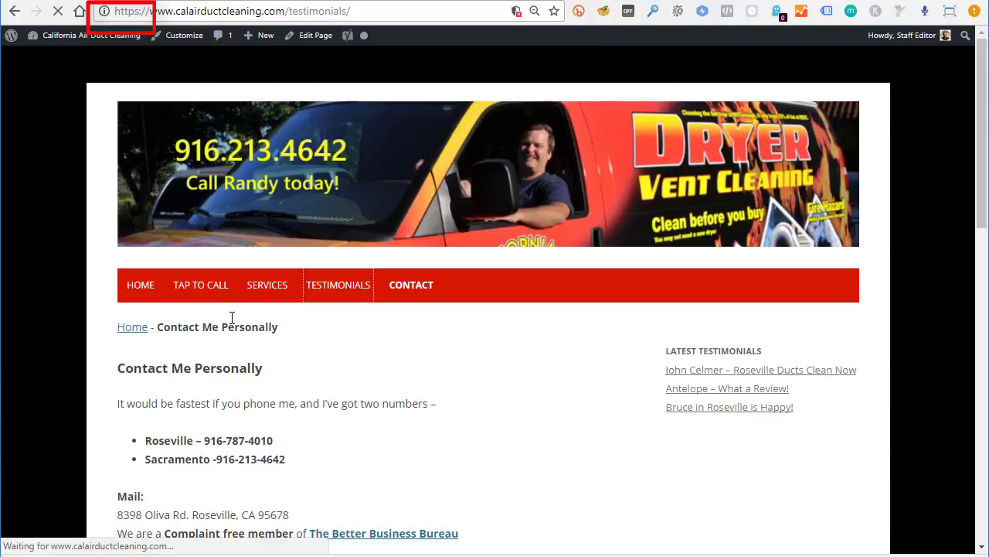
pyautogui.click(204, 288)
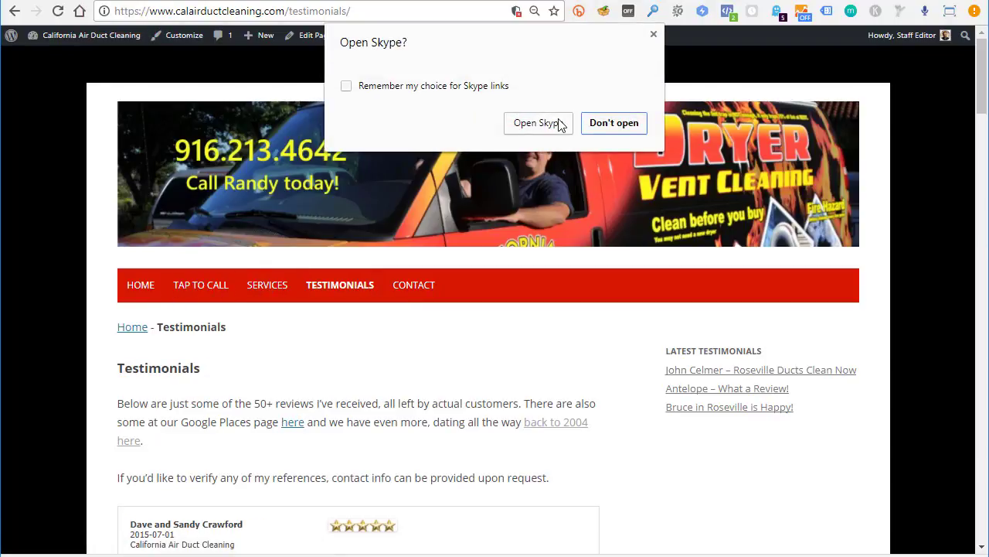
pyautogui.click(616, 123)
pyautogui.click(144, 286)
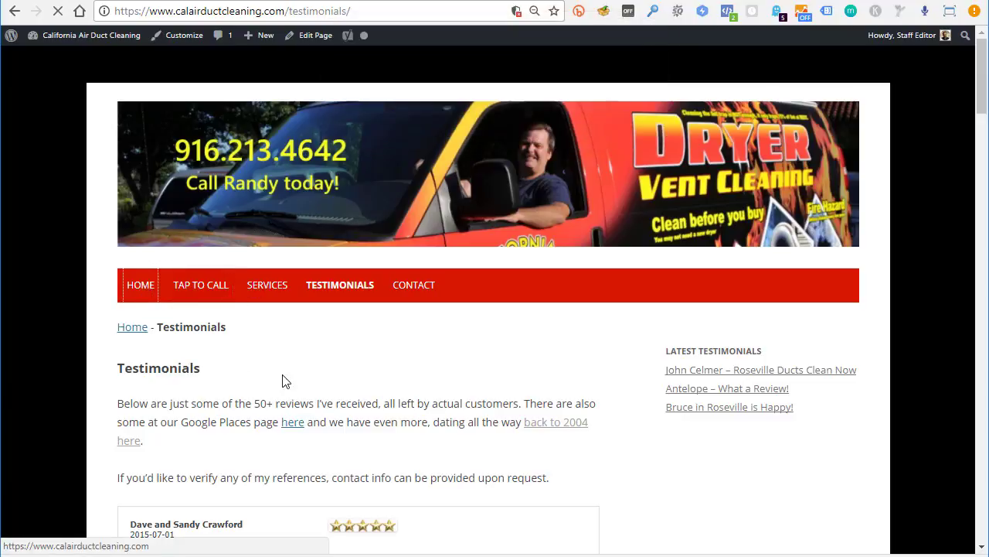
pyautogui.hotkey('ctrl', 'Tab')
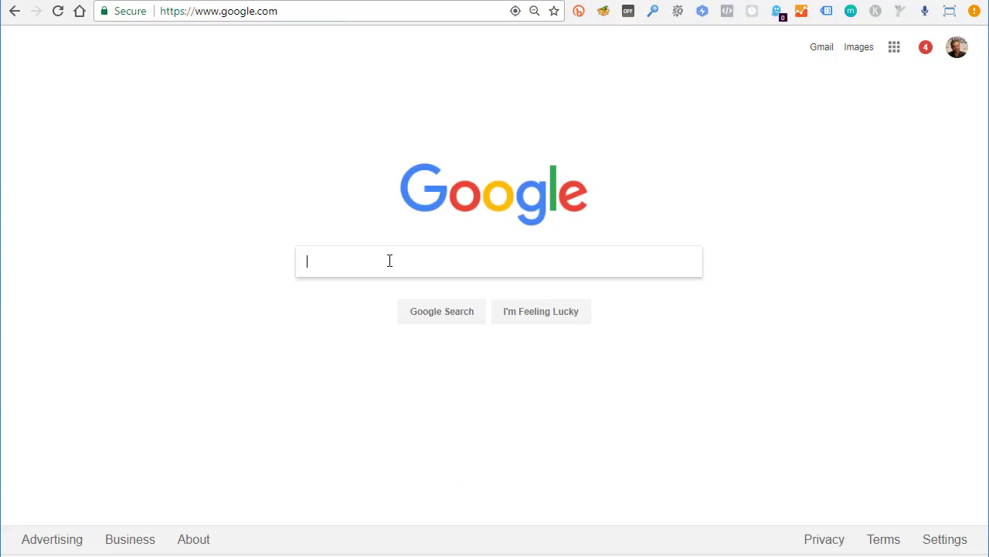
# Search the web for 'why no padlock' and go to the Why No Padlock checker site
pyautogui.write('why no green padlock?')
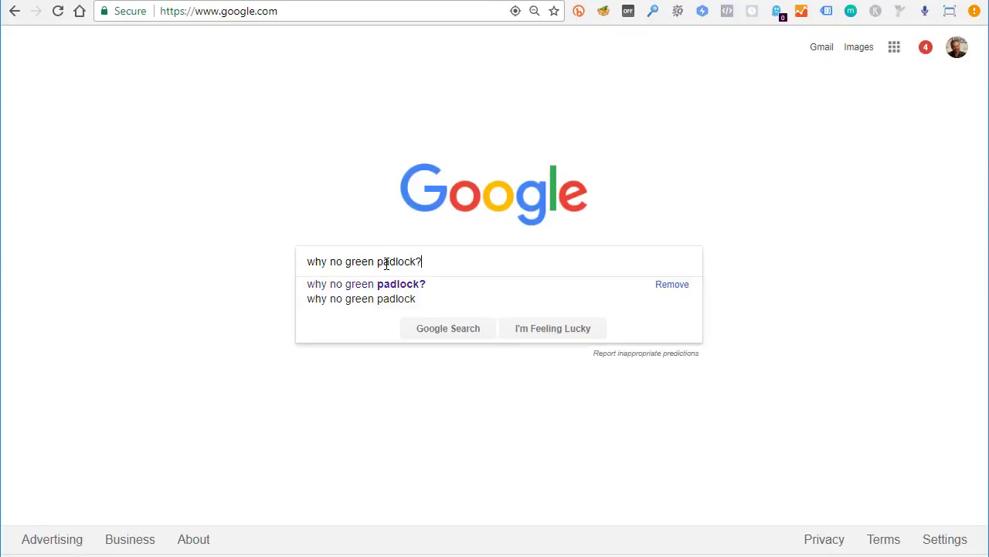
pyautogui.press('Return')
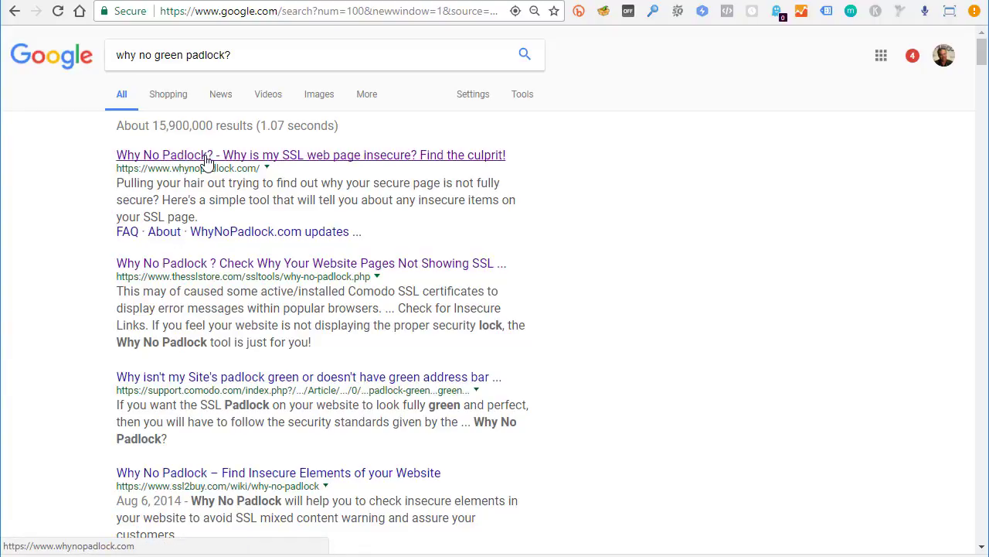
pyautogui.click(207, 159)
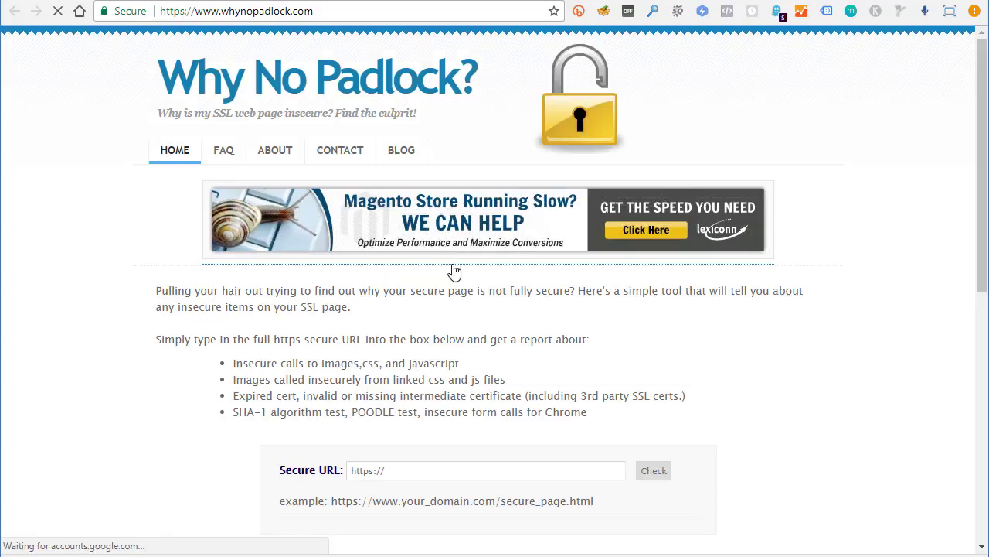
pyautogui.click(394, 472)
pyautogui.tripleClick(397, 472)
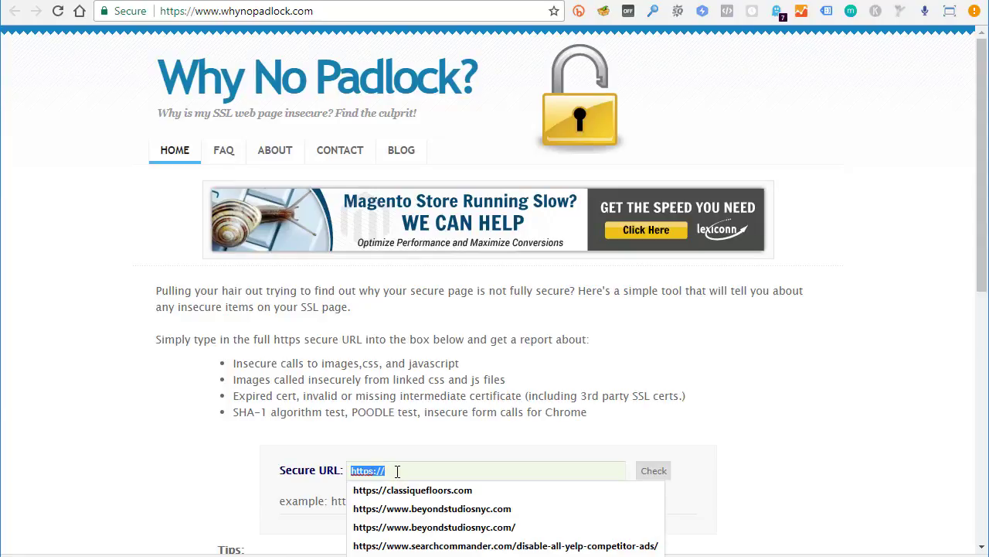
pyautogui.write('https://www.calairductcleaning.com/')
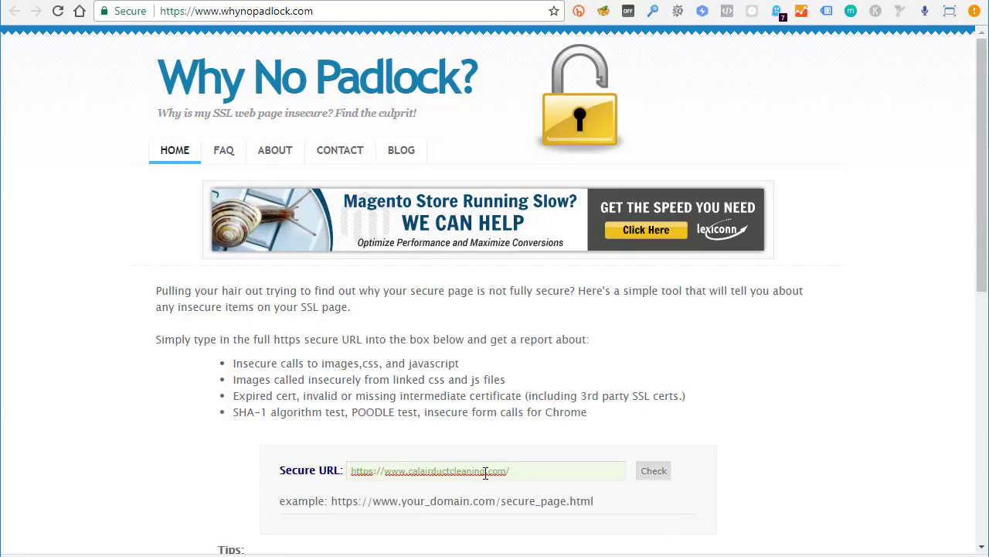
pyautogui.click(653, 472)
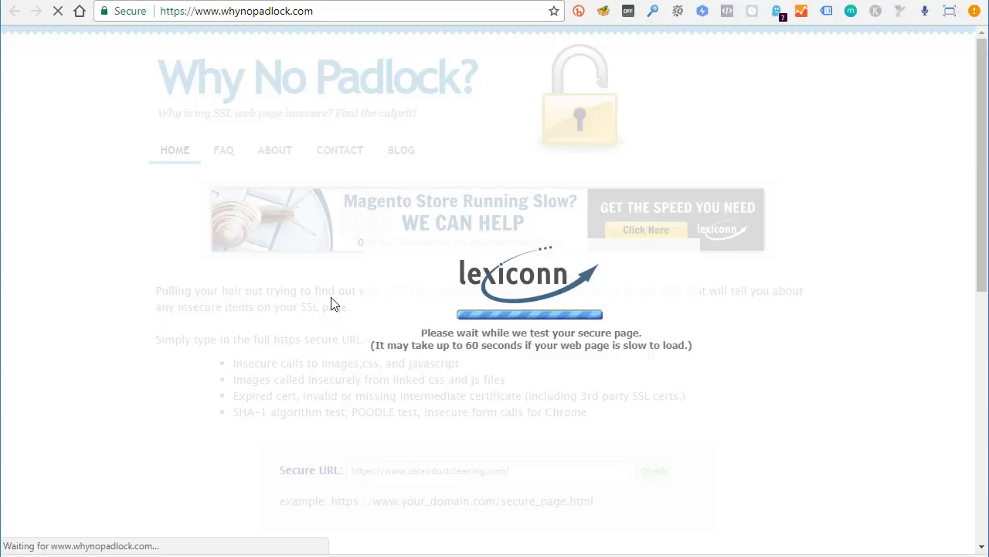
pyautogui.scroll(-6, 333, 303)
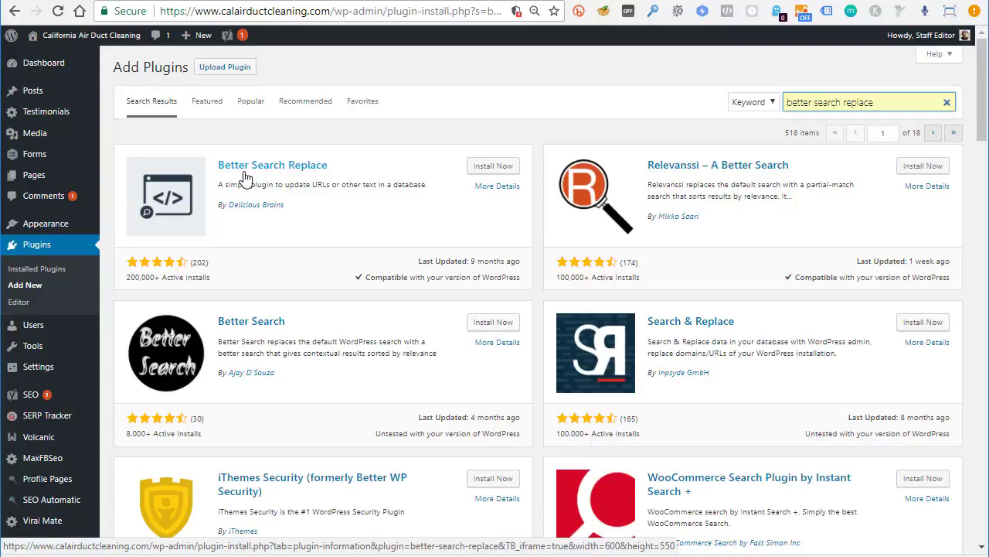
# Install and activate Better Search Replace, then go to Tools > Better Search Replace
pyautogui.click(495, 167)
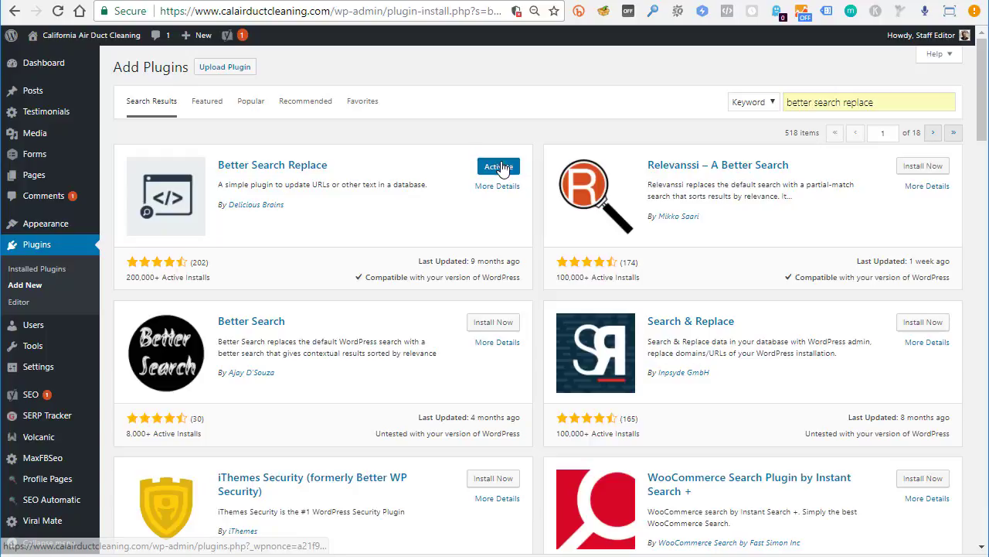
pyautogui.click(491, 165)
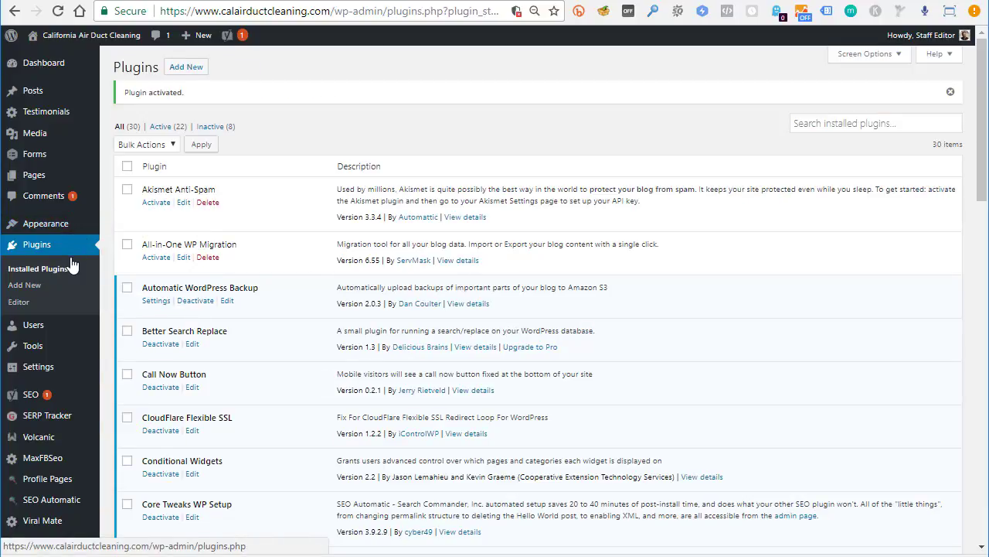
pyautogui.moveTo(31, 348)
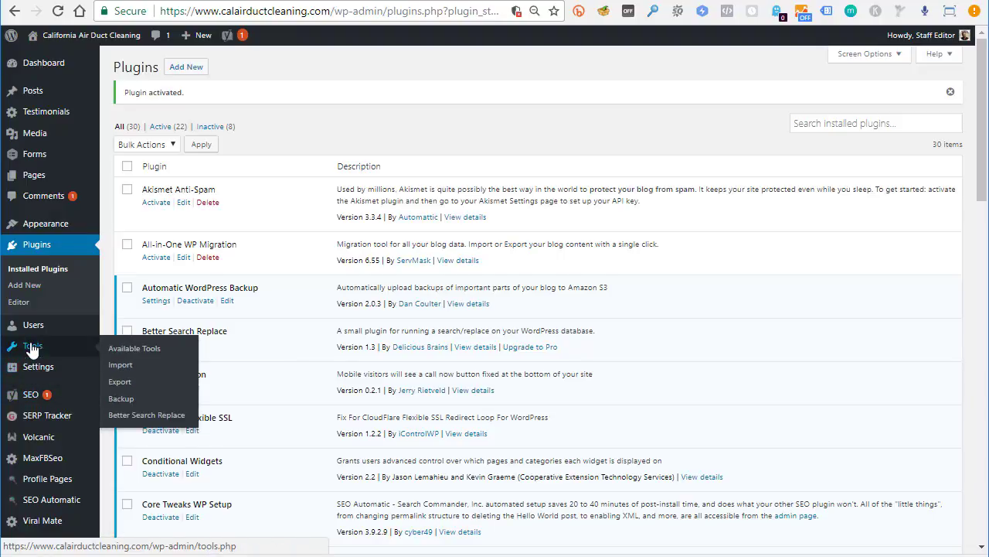
pyautogui.click(133, 418)
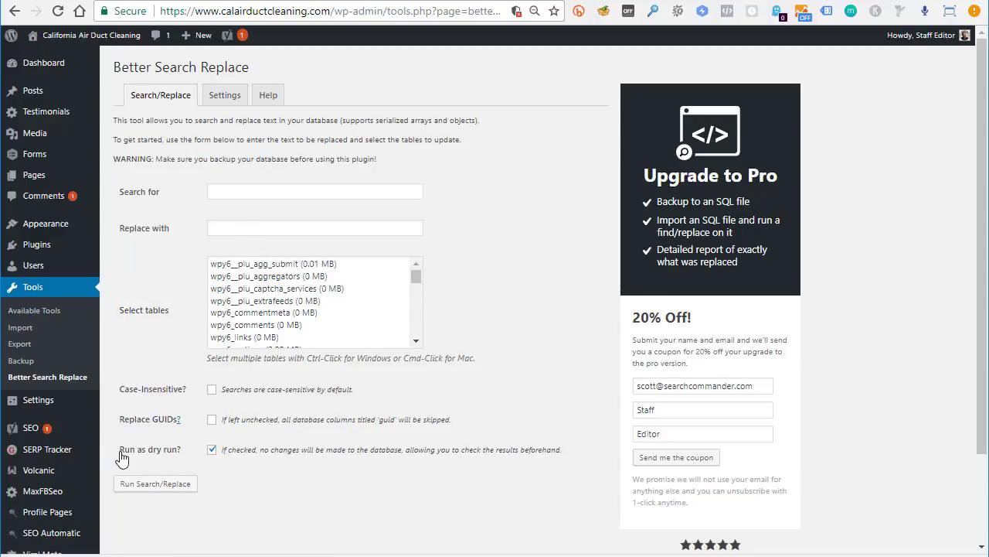
# Select all database tables in the Better Search Replace table list
pyautogui.moveTo(119, 452); pyautogui.dragTo(177, 460)
pyautogui.click(274, 301)
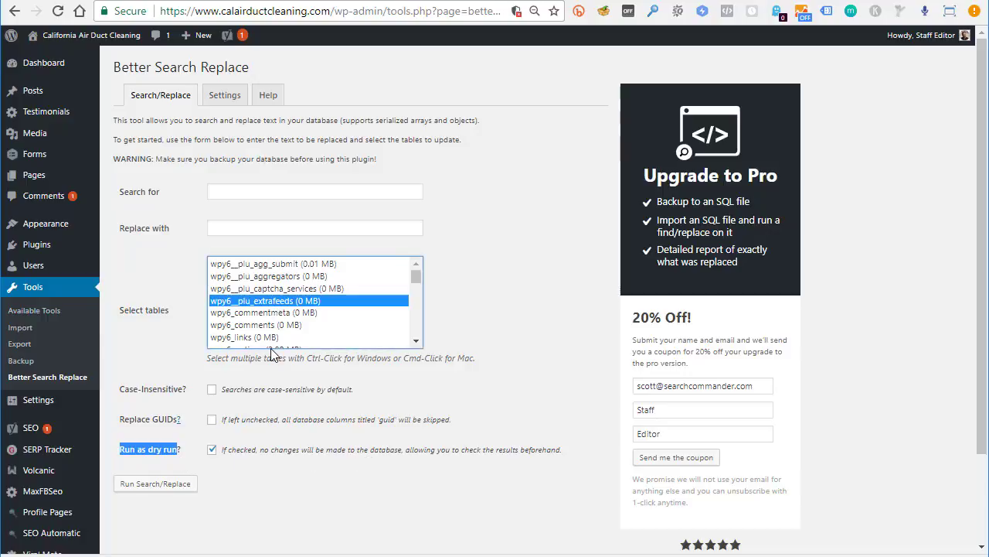
pyautogui.hotkey('ctrl', 'a')
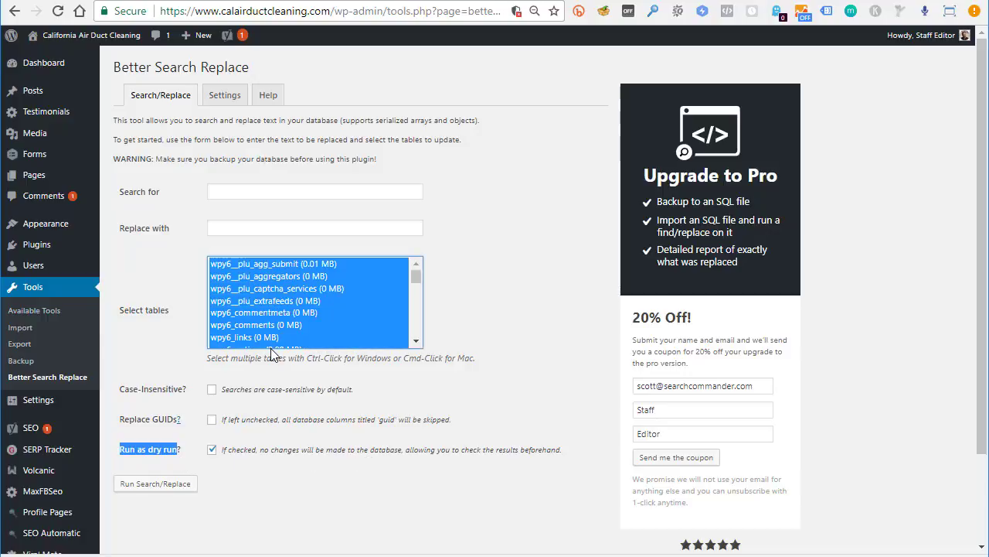
pyautogui.click(231, 188)
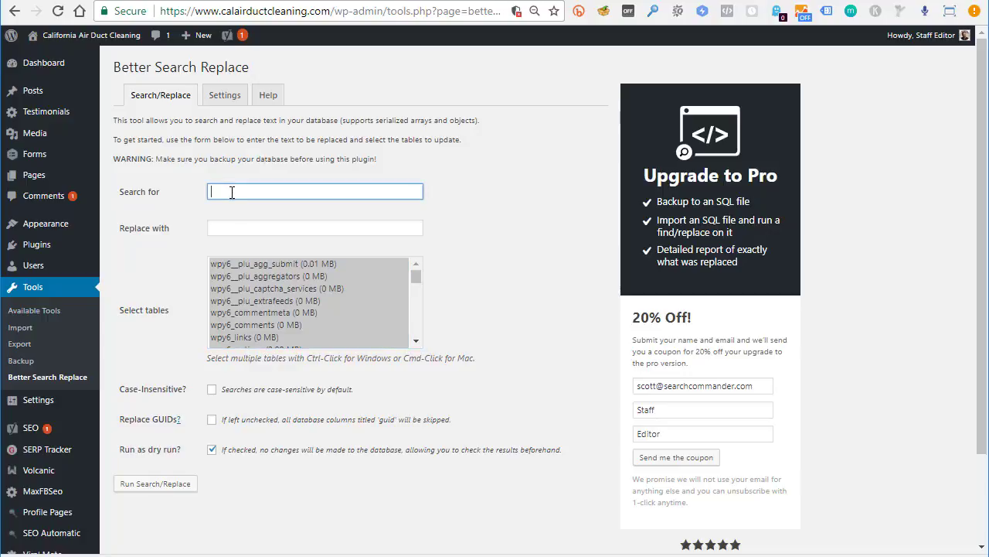
pyautogui.write('http://calairductcleaning.com')
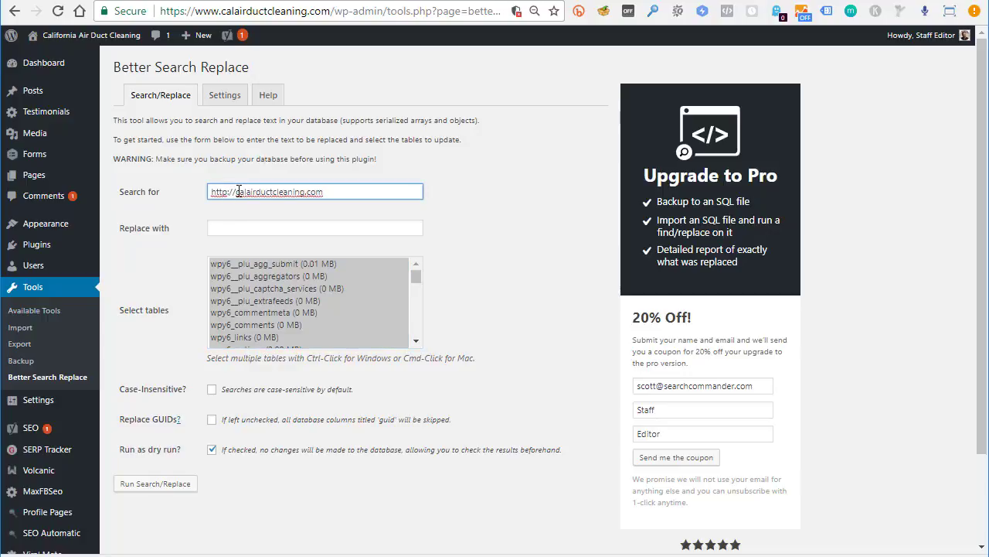
pyautogui.hotkey('ctrl', 'a')
pyautogui.hotkey('ctrl', 'c')
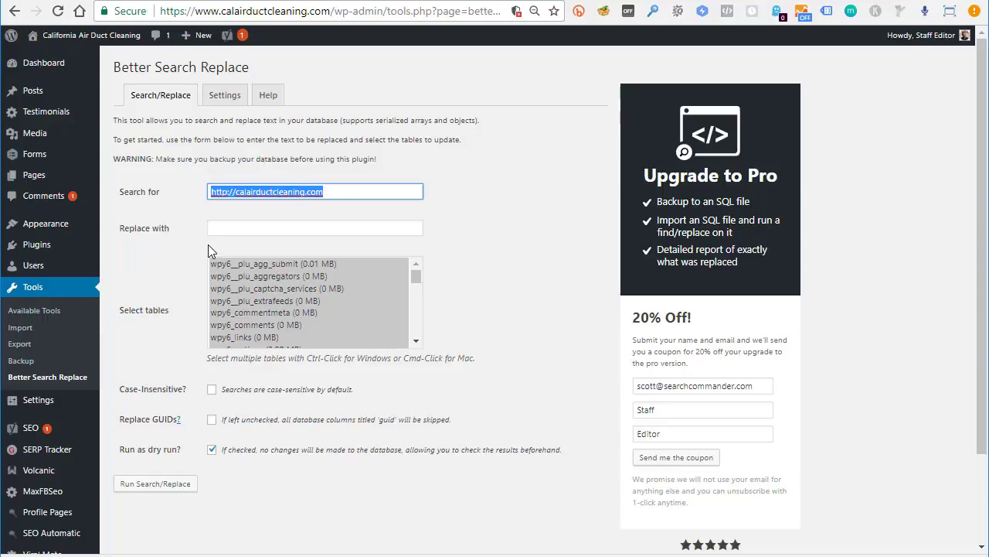
pyautogui.click(241, 226)
pyautogui.hotkey('ctrl', 'v')
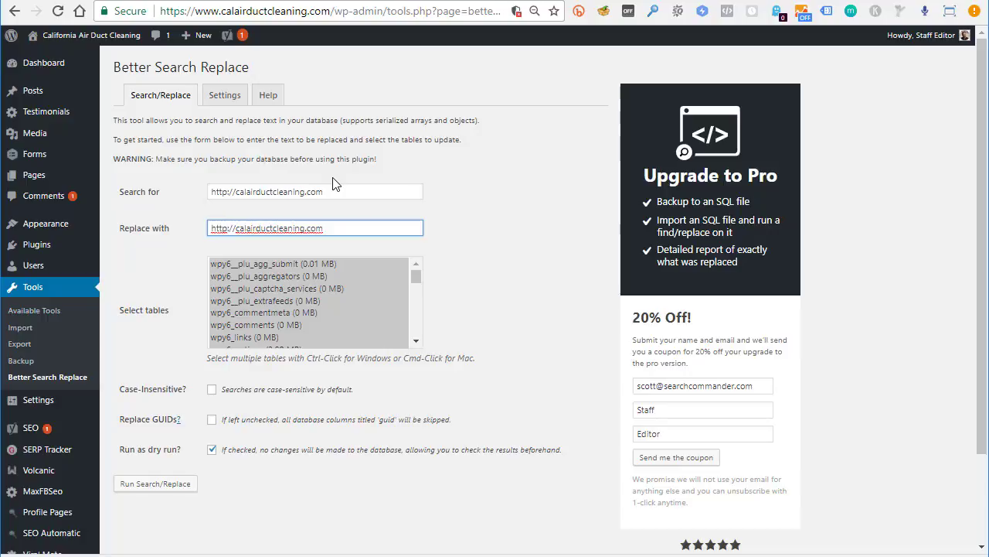
pyautogui.write('s://')
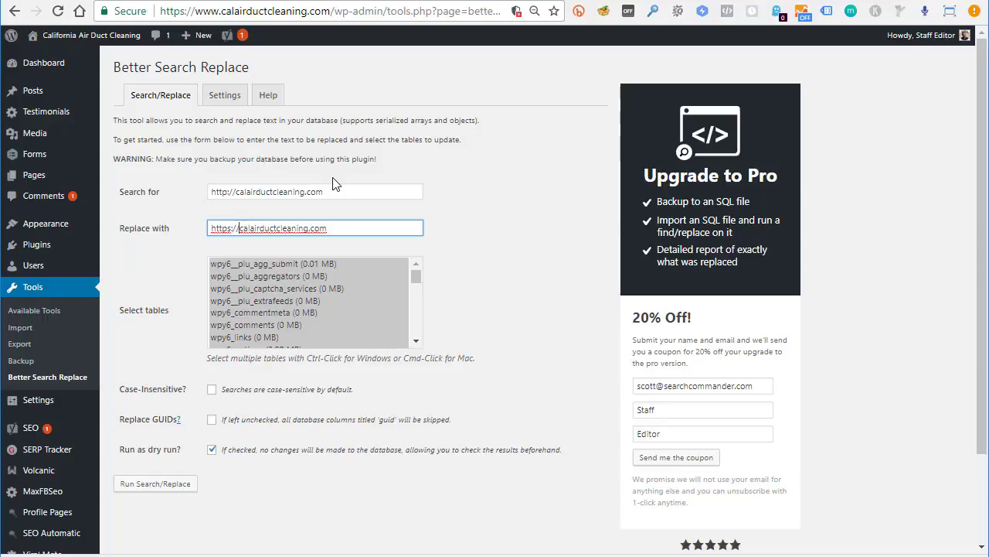
pyautogui.write('www.')
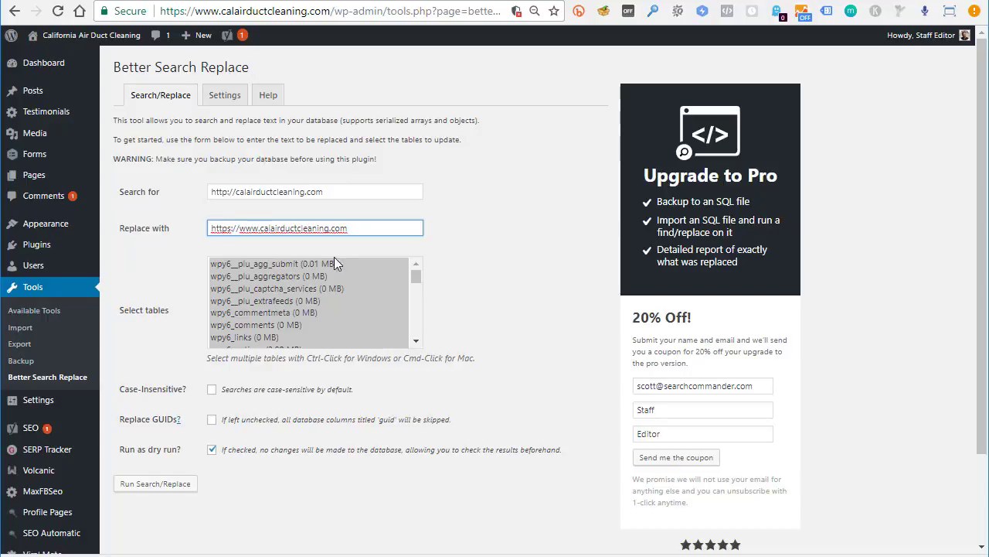
pyautogui.click(165, 482)
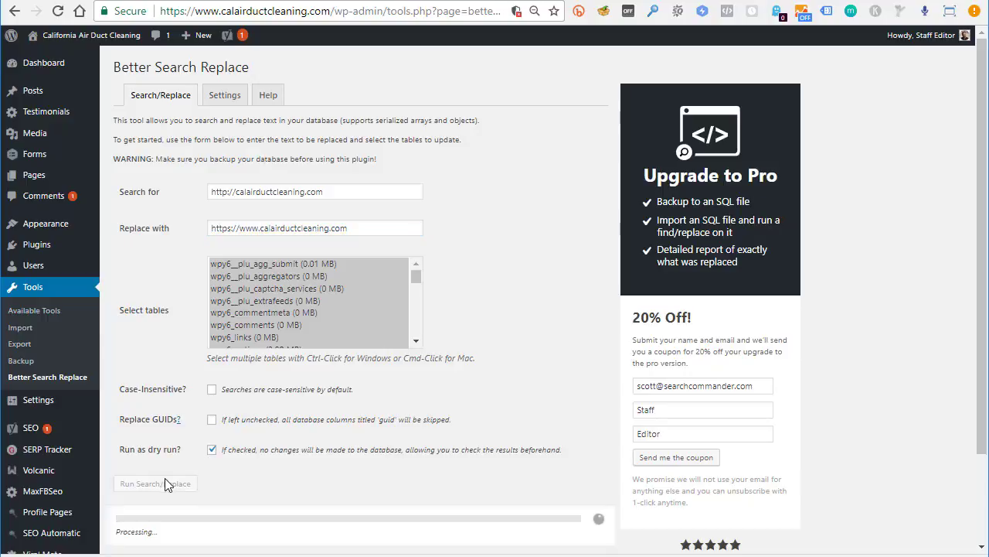
# Turn off 'Run as dry run?' and run the http-to-https www replacement live, changing 20 cells
pyautogui.scroll(-3, 257, 417)
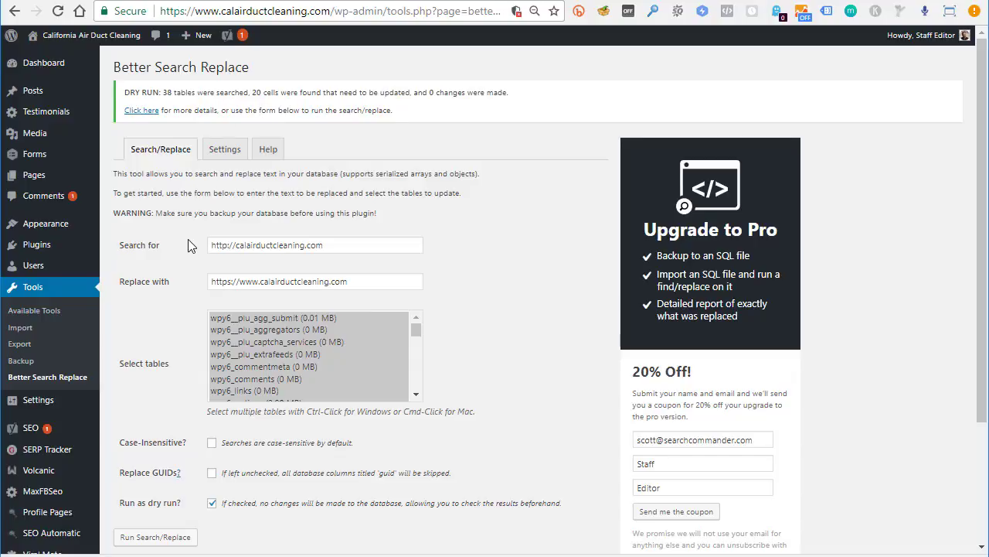
pyautogui.scroll(-2, 188, 239)
pyautogui.click(212, 341)
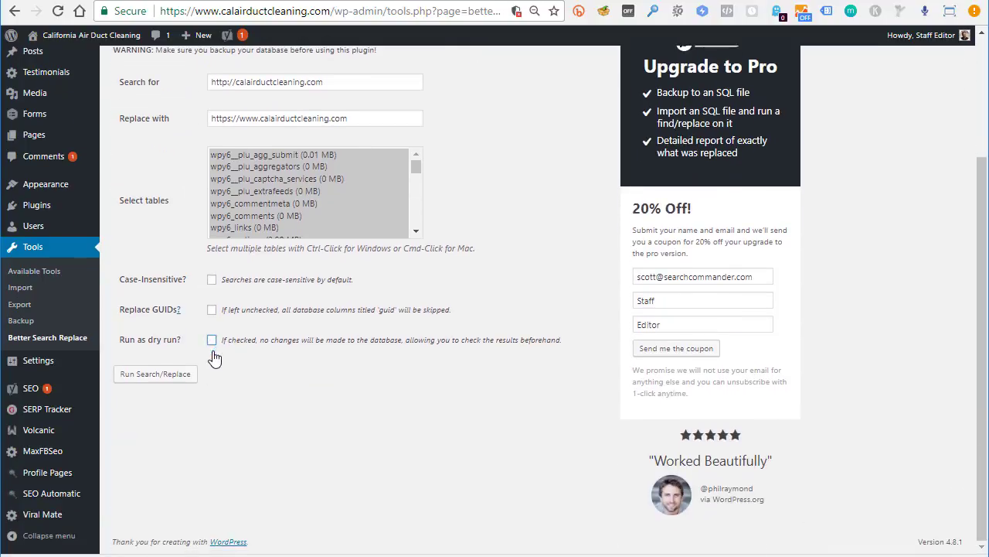
pyautogui.click(169, 375)
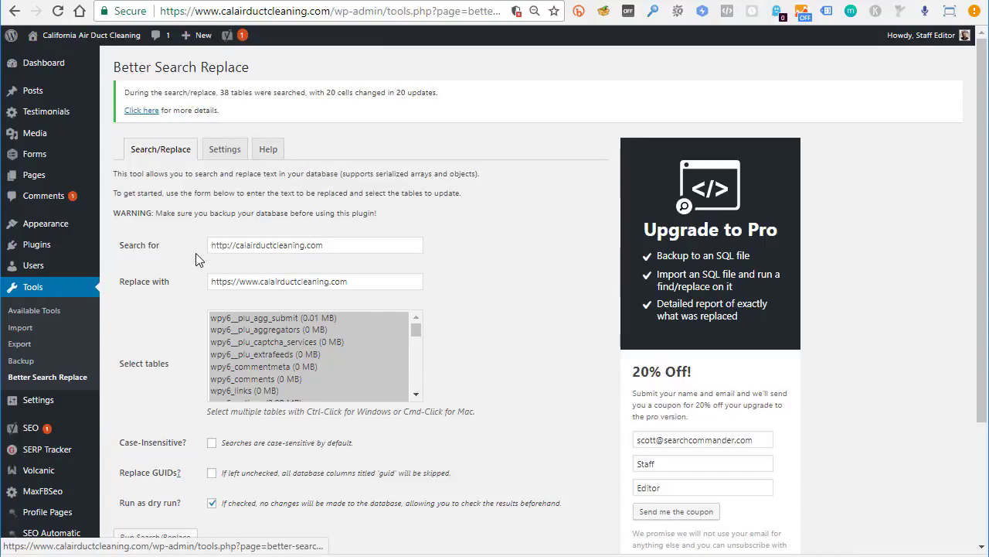
pyautogui.moveTo(332, 244); pyautogui.dragTo(135, 239)
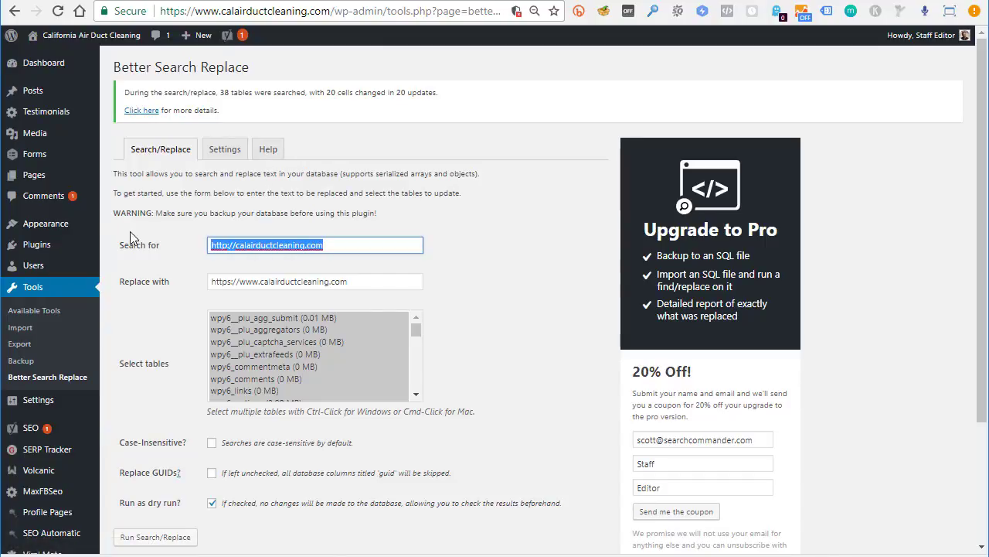
pyautogui.write('https://www.calairductcleaning.com')
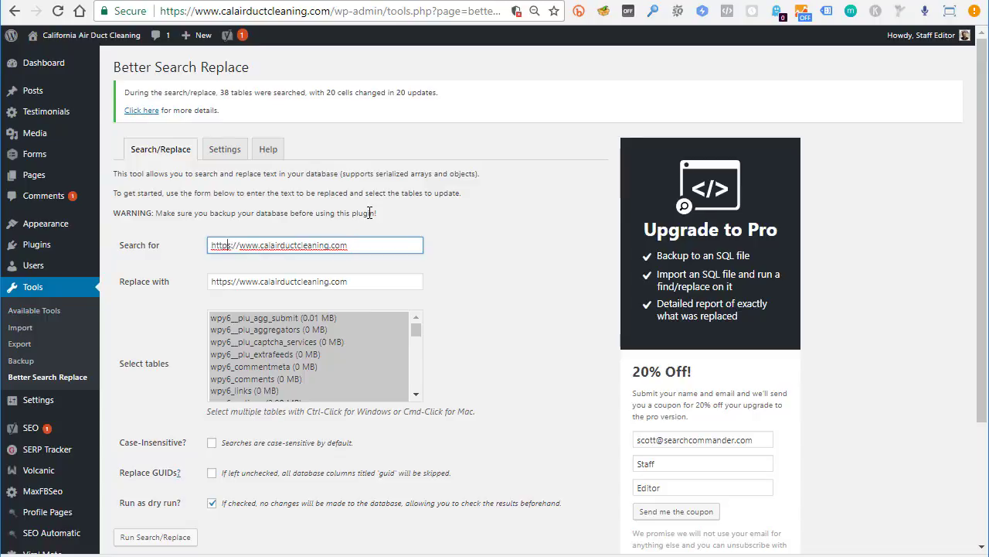
pyautogui.press('Delete')
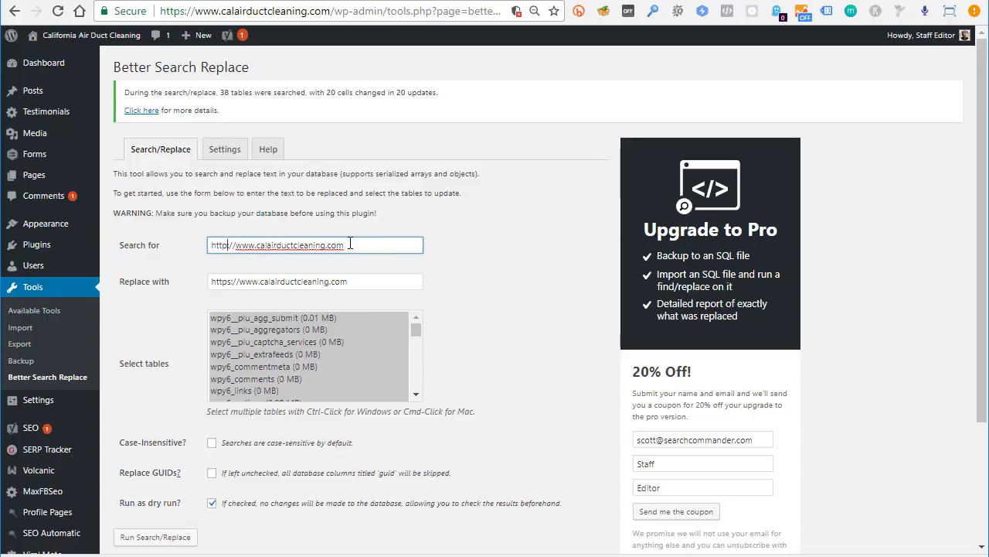
pyautogui.click(347, 285)
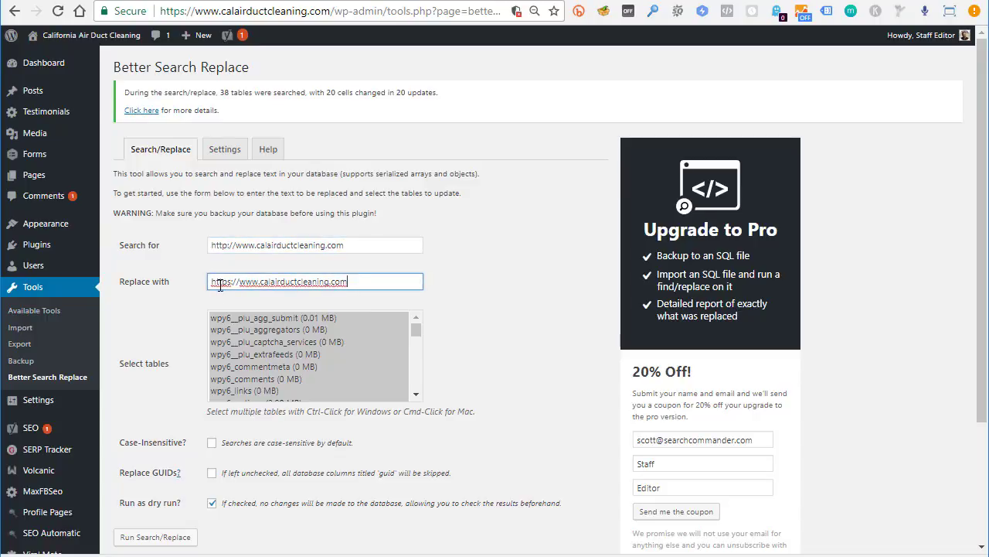
pyautogui.scroll(-3, 204, 287)
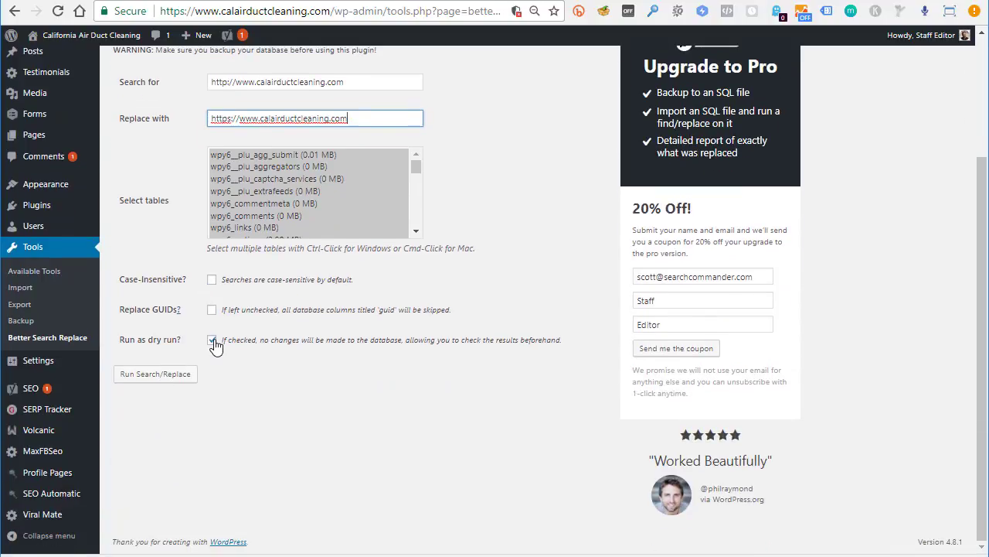
pyautogui.click(213, 341)
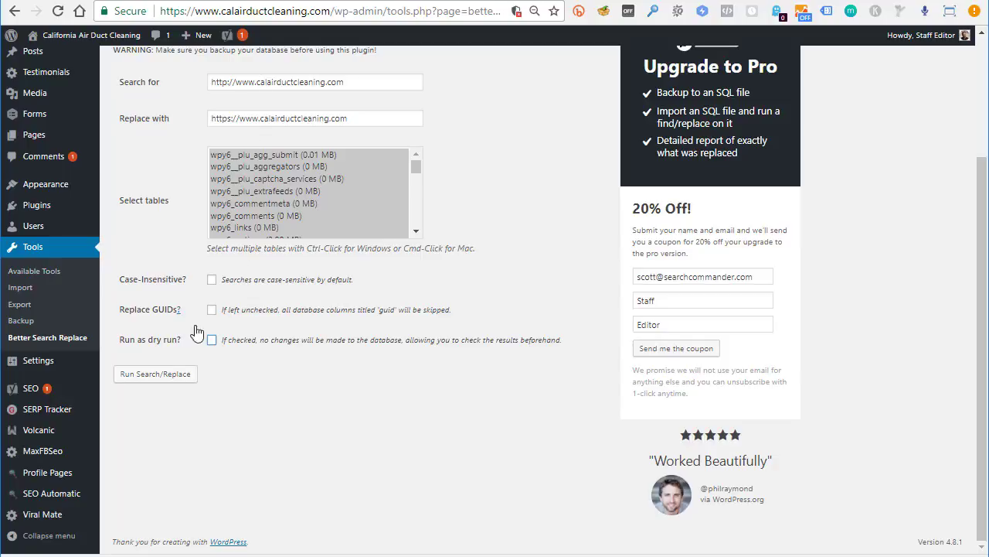
pyautogui.click(158, 379)
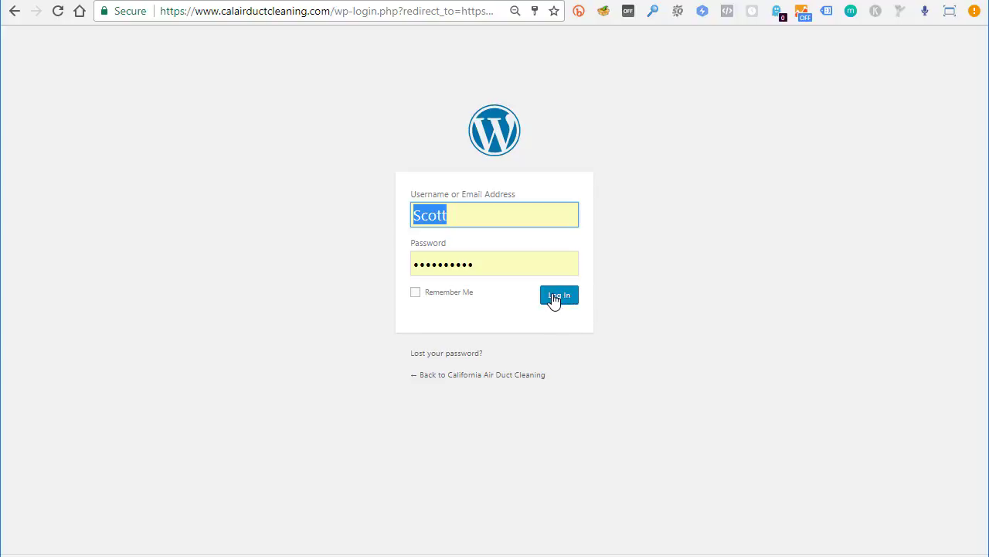
# Log back in to see 1376 cells changed, then visit the live https site
pyautogui.click(554, 298)
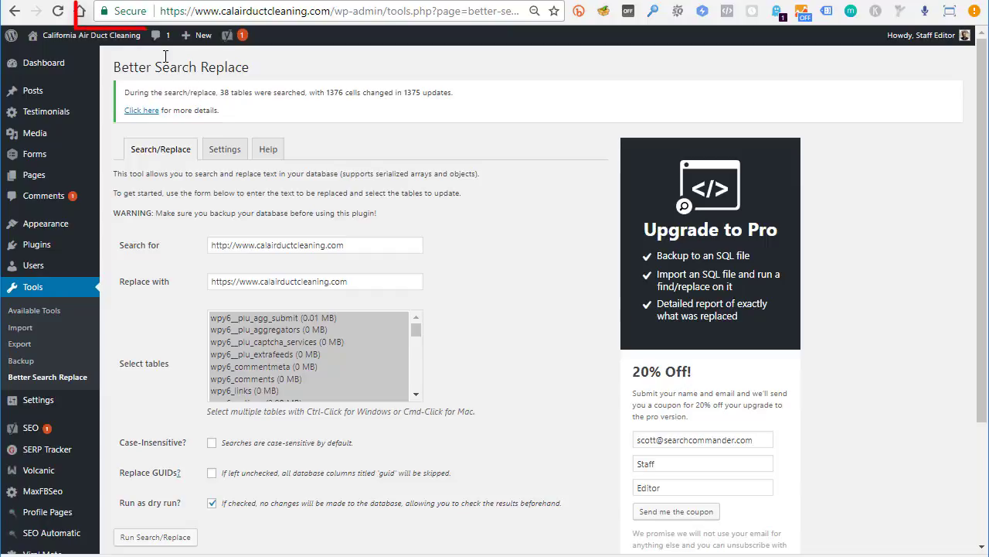
pyautogui.click(43, 56)
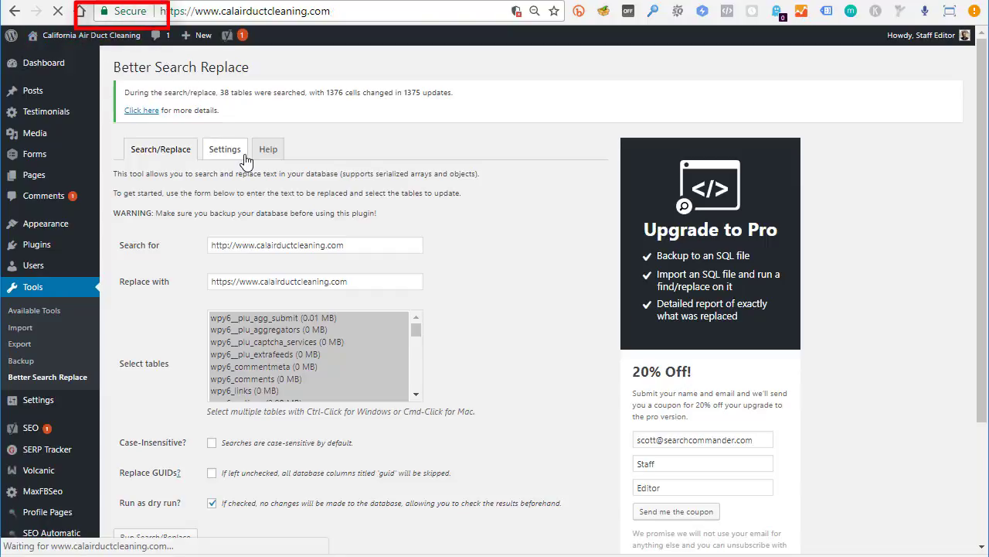